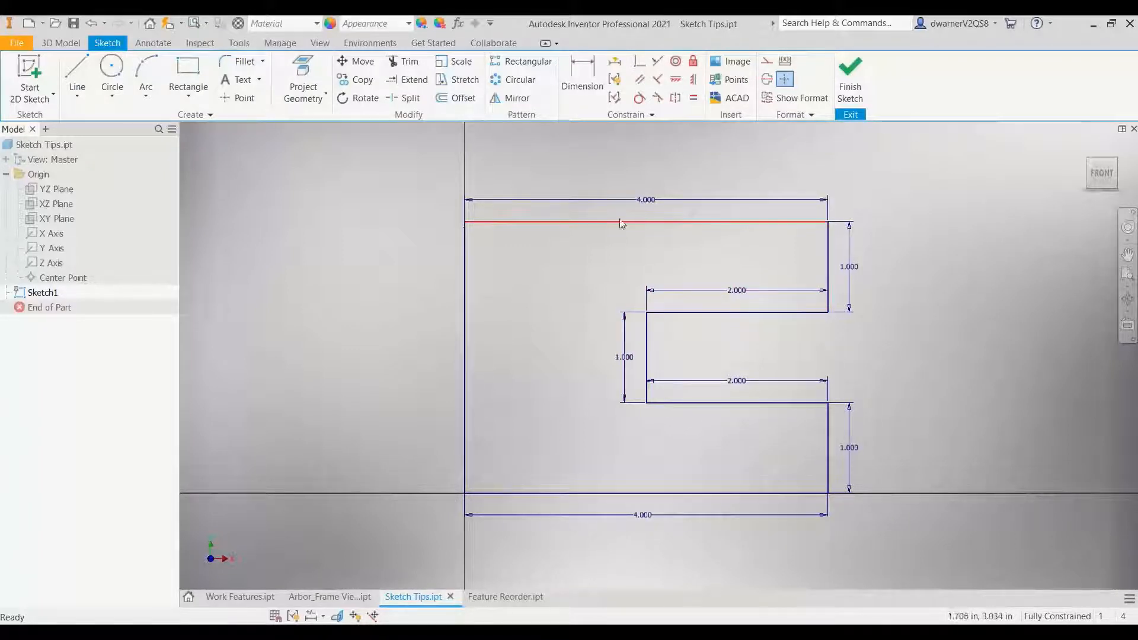
- Sketch a circle about 0.565 in in diameter in the profile's upper-left area and dimension its center's height above the bottom edge
{"action": "left_click", "coordinate": [112, 66]}
{"action": "left_click", "coordinate": [526, 277]}
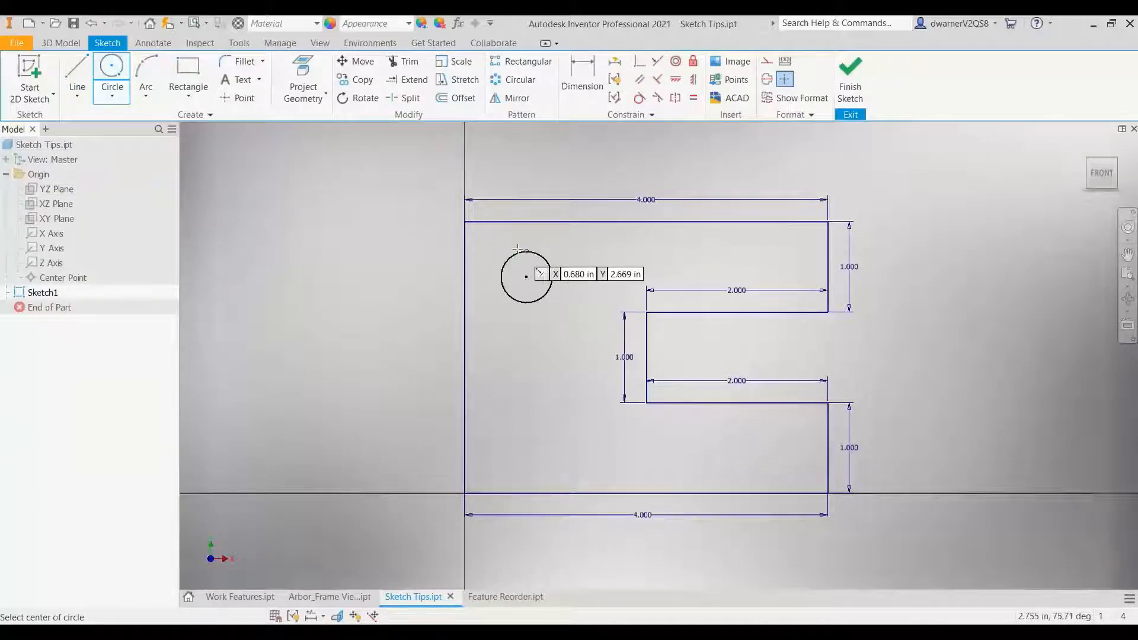
{"action": "left_click", "coordinate": [583, 78]}
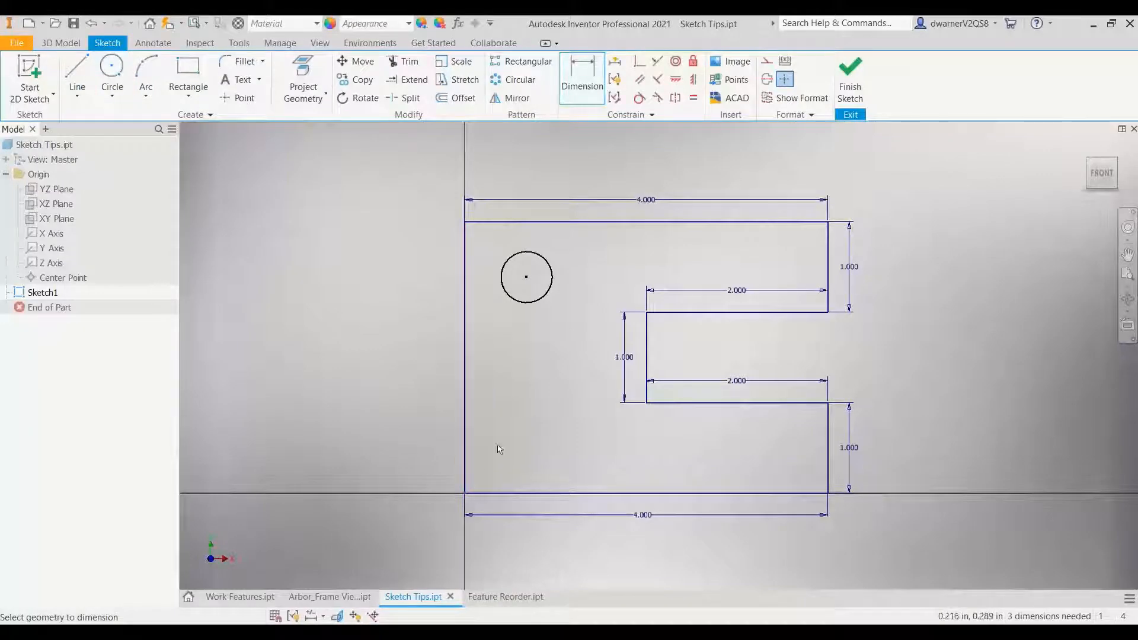
{"action": "left_click", "coordinate": [525, 277]}
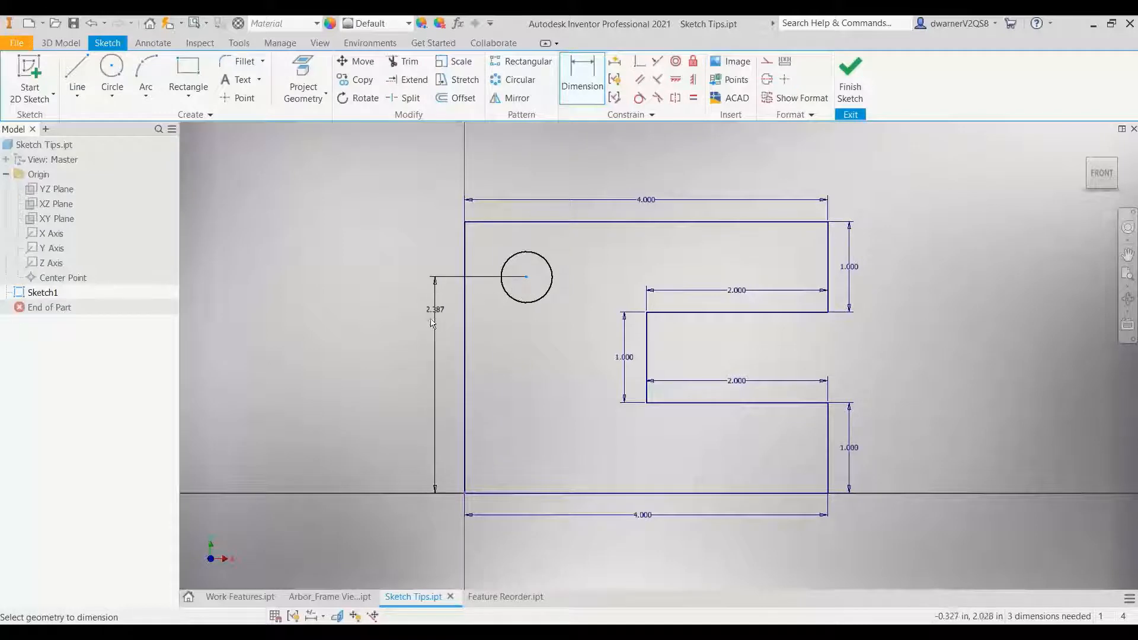
{"action": "left_click", "coordinate": [451, 326]}
{"action": "left_click", "coordinate": [482, 389]}
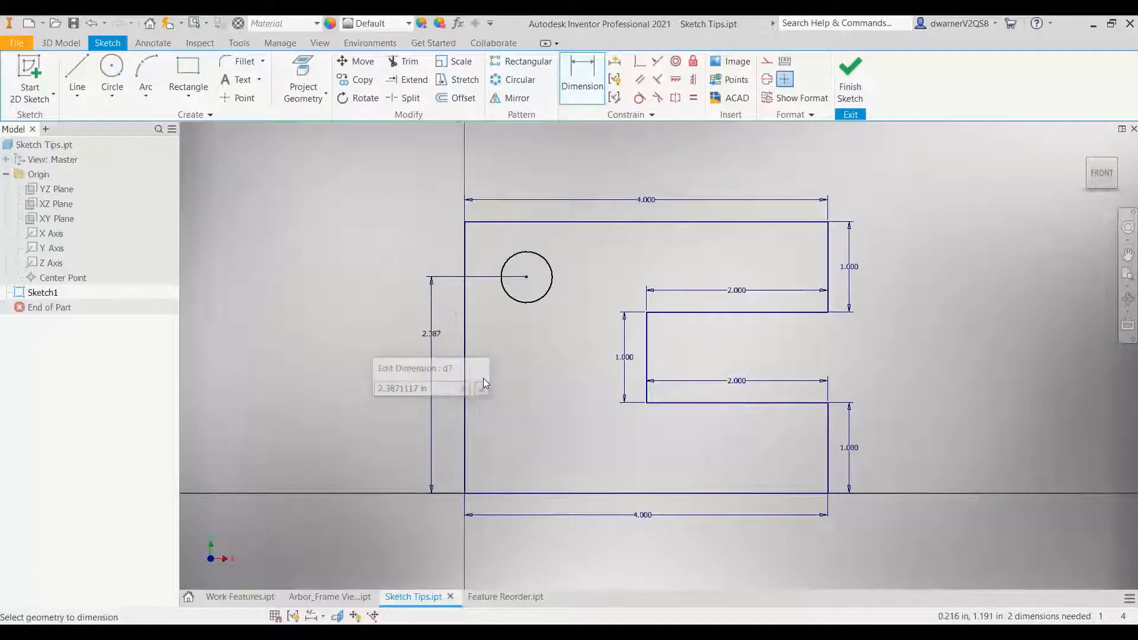
- Dimension the circle's horizontal distance from the profile's left edge and its diameter, keeping the drawn values
{"action": "left_click", "coordinate": [526, 276]}
{"action": "left_click", "coordinate": [464, 262]}
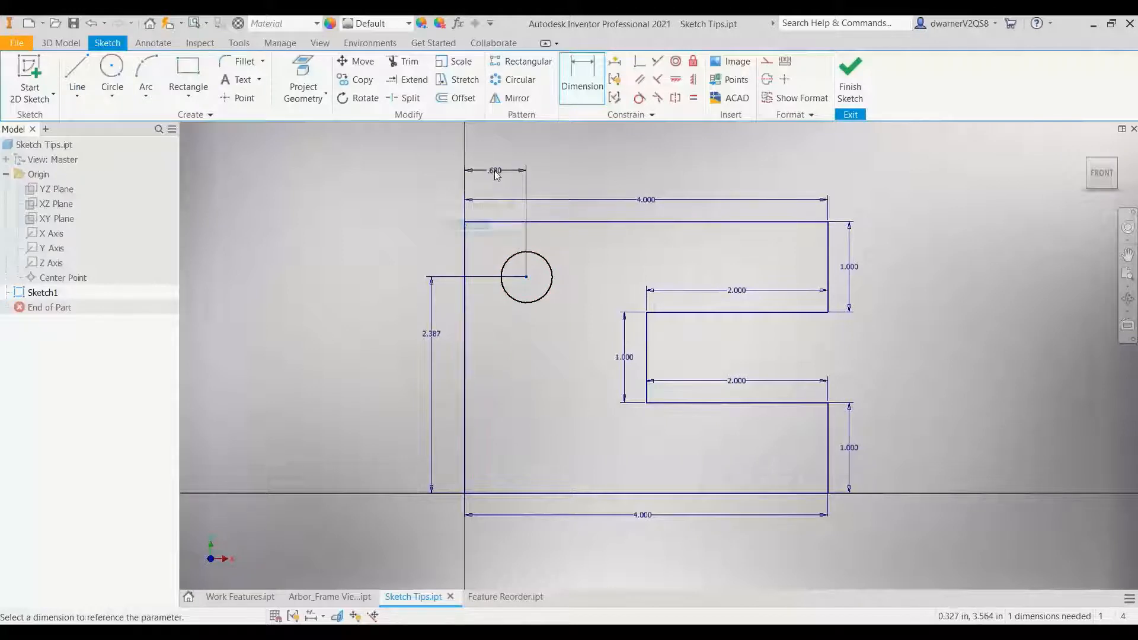
{"action": "left_click", "coordinate": [497, 176]}
{"action": "left_click", "coordinate": [545, 227]}
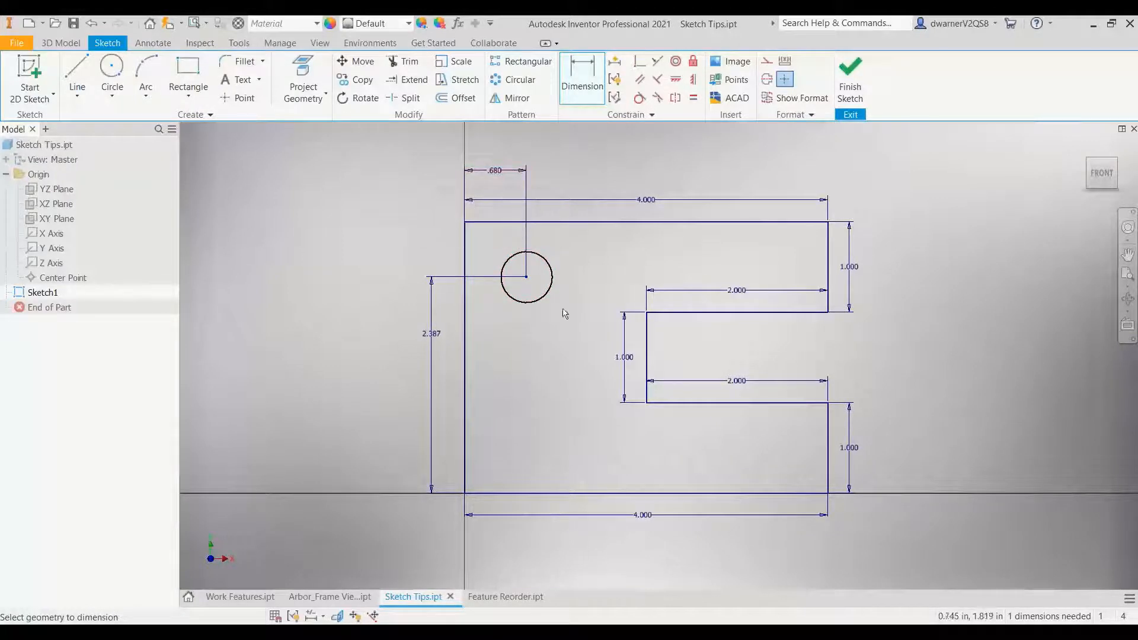
{"action": "left_click", "coordinate": [555, 282]}
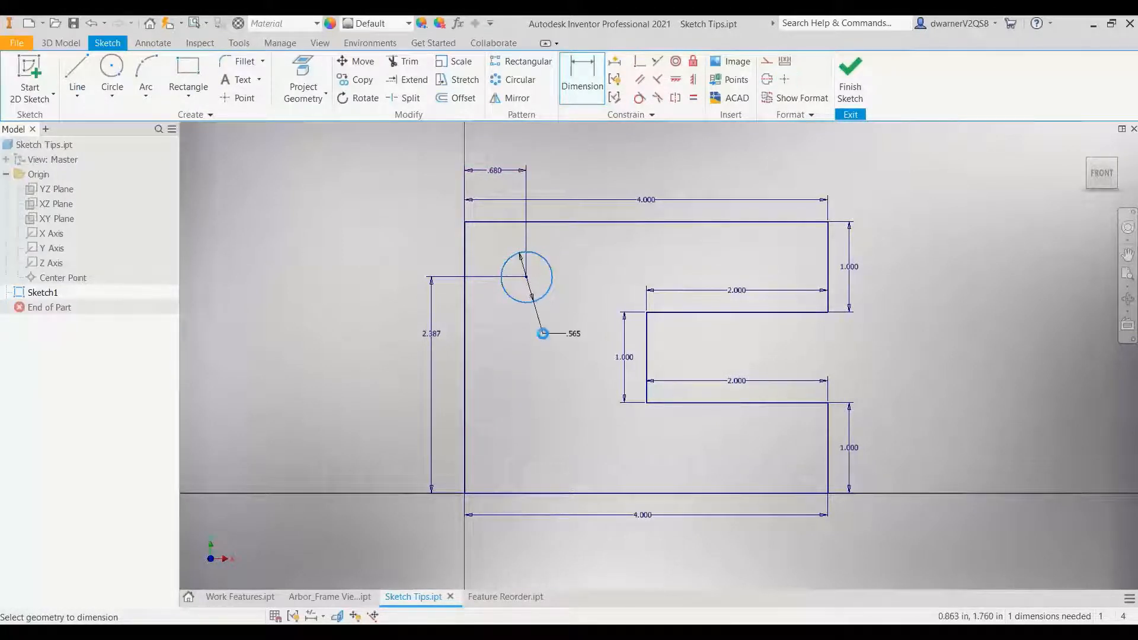
{"action": "left_click", "coordinate": [570, 334]}
{"action": "left_click", "coordinate": [594, 390]}
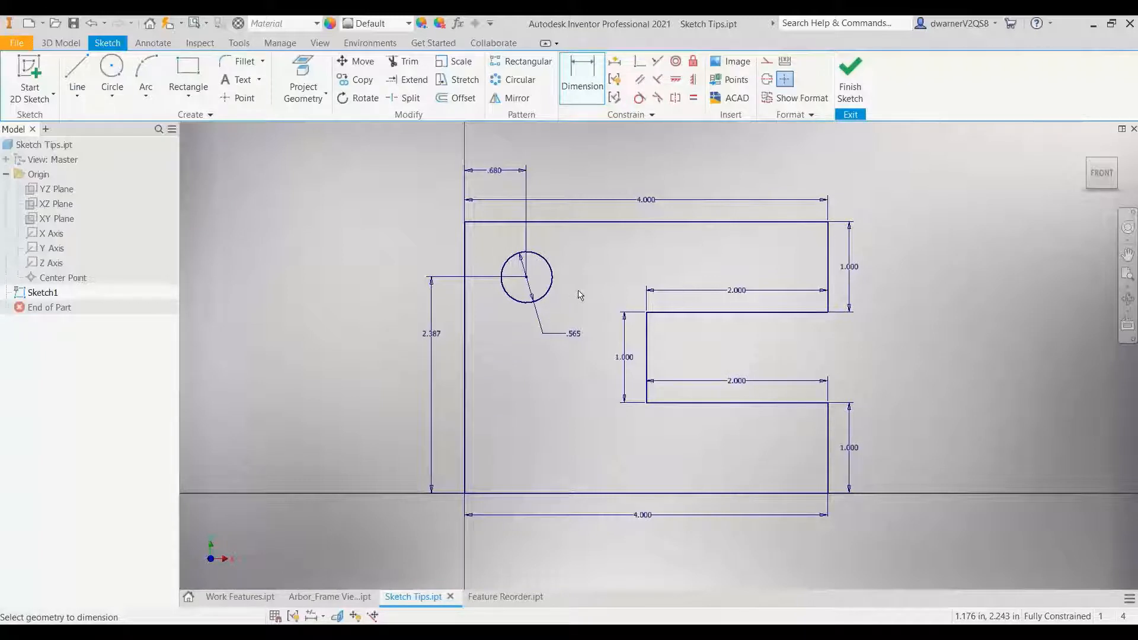
- Turn off Infer constraints in the application's sketch constraint settings and apply the change
{"action": "scroll", "coordinate": [904, 343], "scroll_direction": "down", "scroll_amount": 3}
{"action": "middle_click_drag", "start_coordinate": [904, 343], "coordinate": [540, 317]}
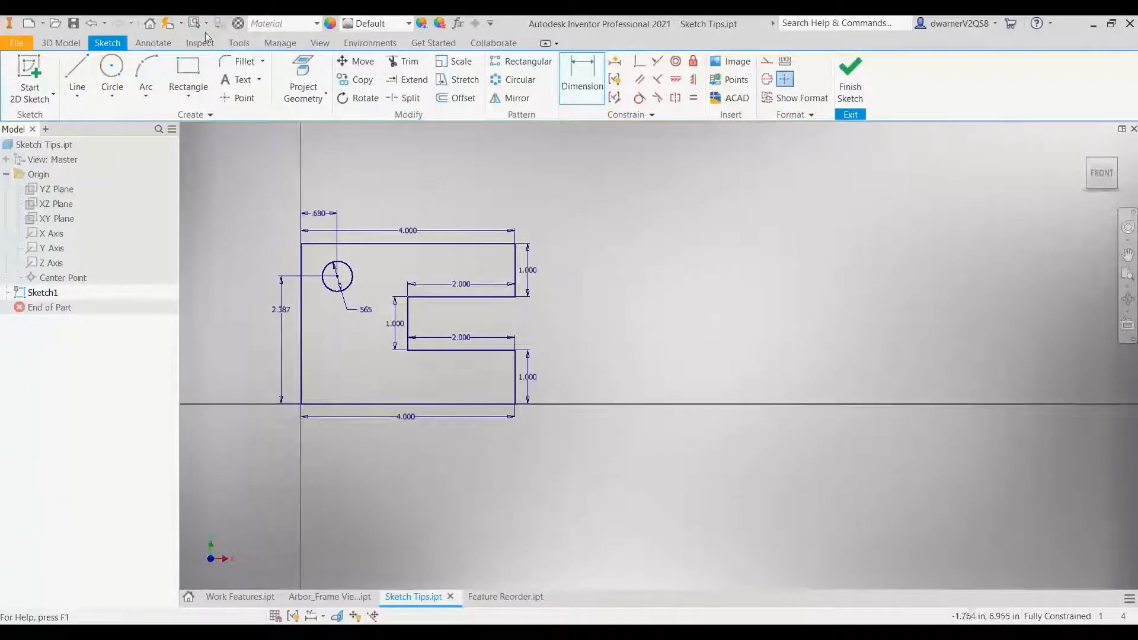
{"action": "left_click", "coordinate": [248, 45]}
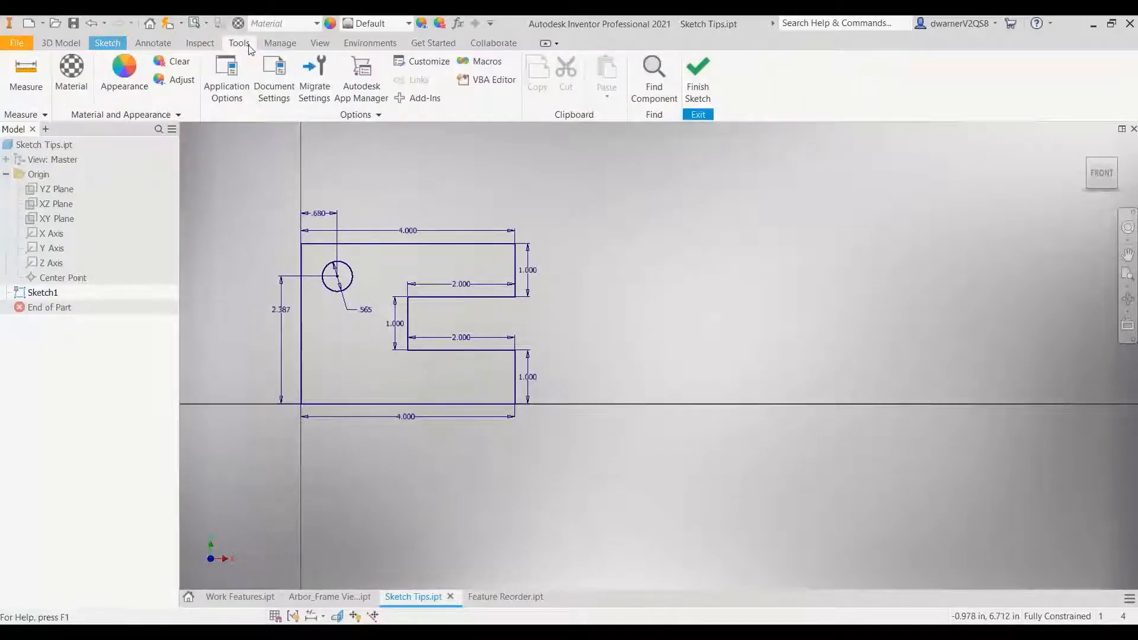
{"action": "left_click", "coordinate": [225, 77]}
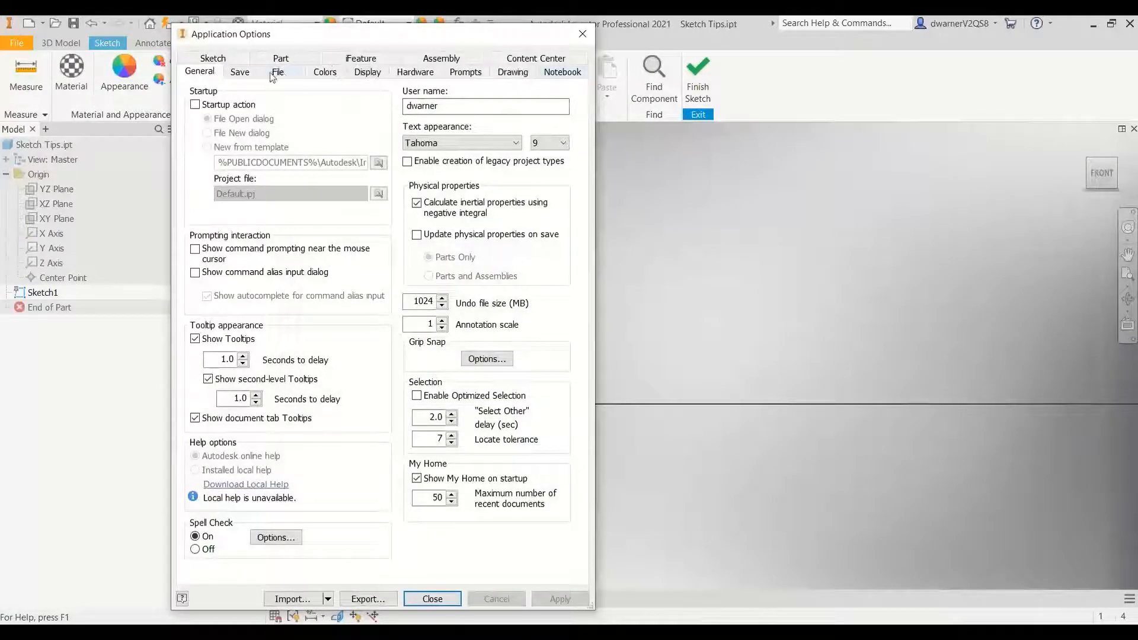
{"action": "left_click", "coordinate": [238, 61]}
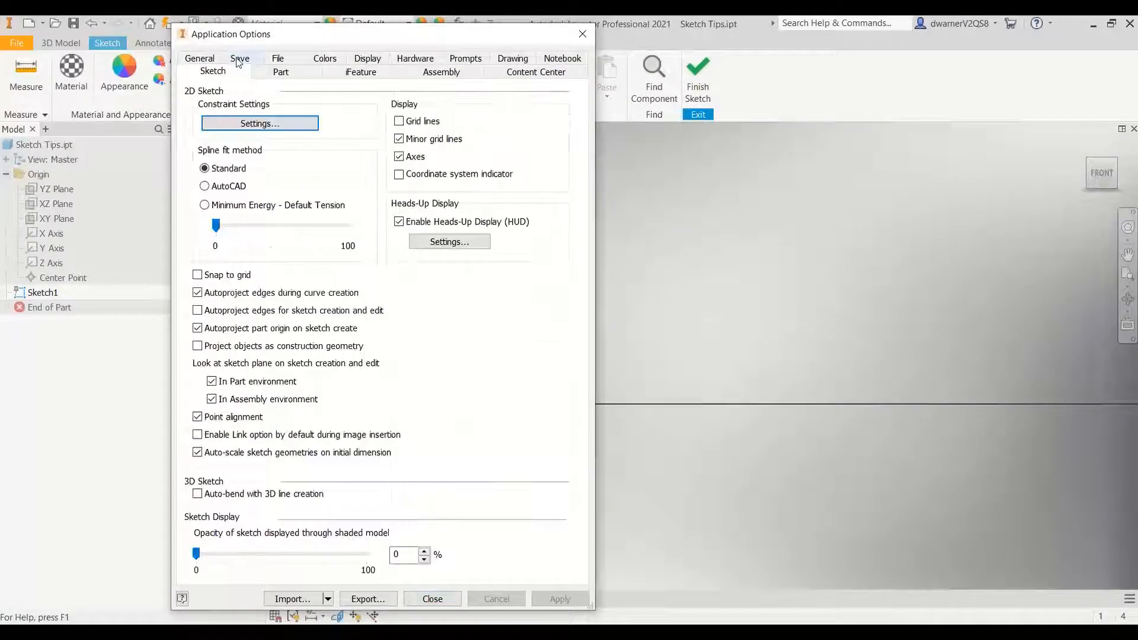
{"action": "left_click", "coordinate": [261, 124]}
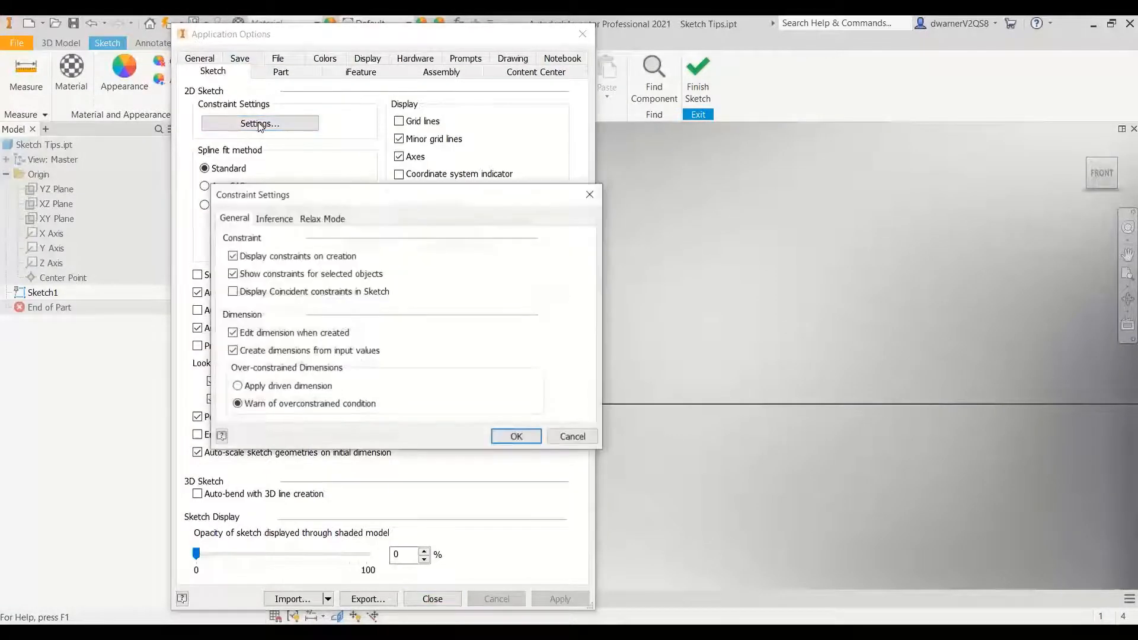
{"action": "left_click", "coordinate": [275, 224]}
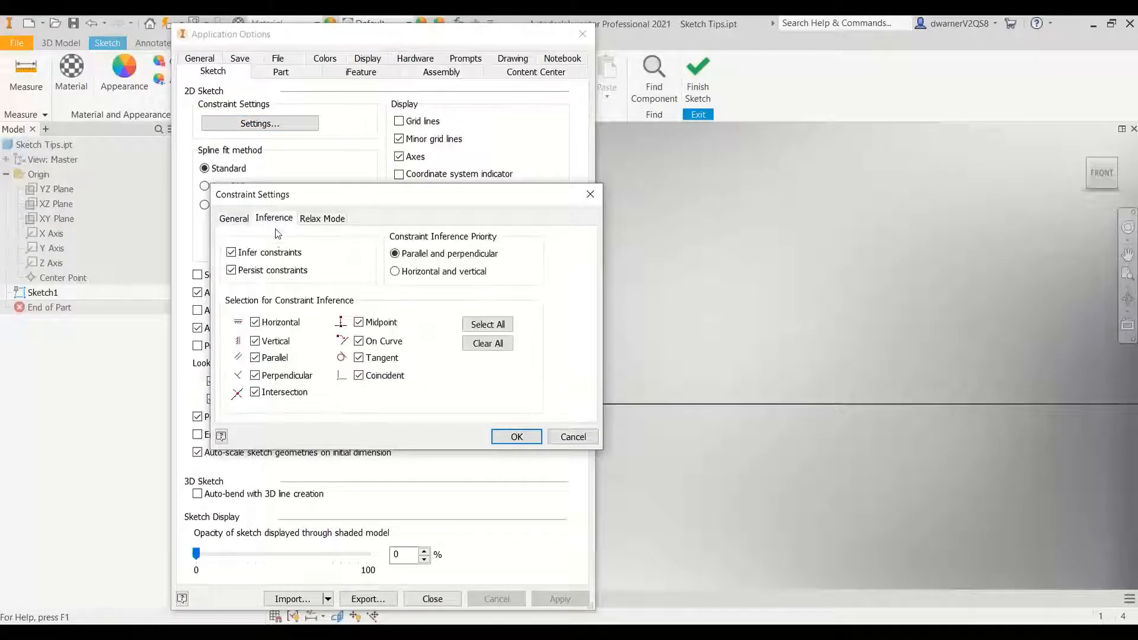
{"action": "left_click", "coordinate": [232, 253]}
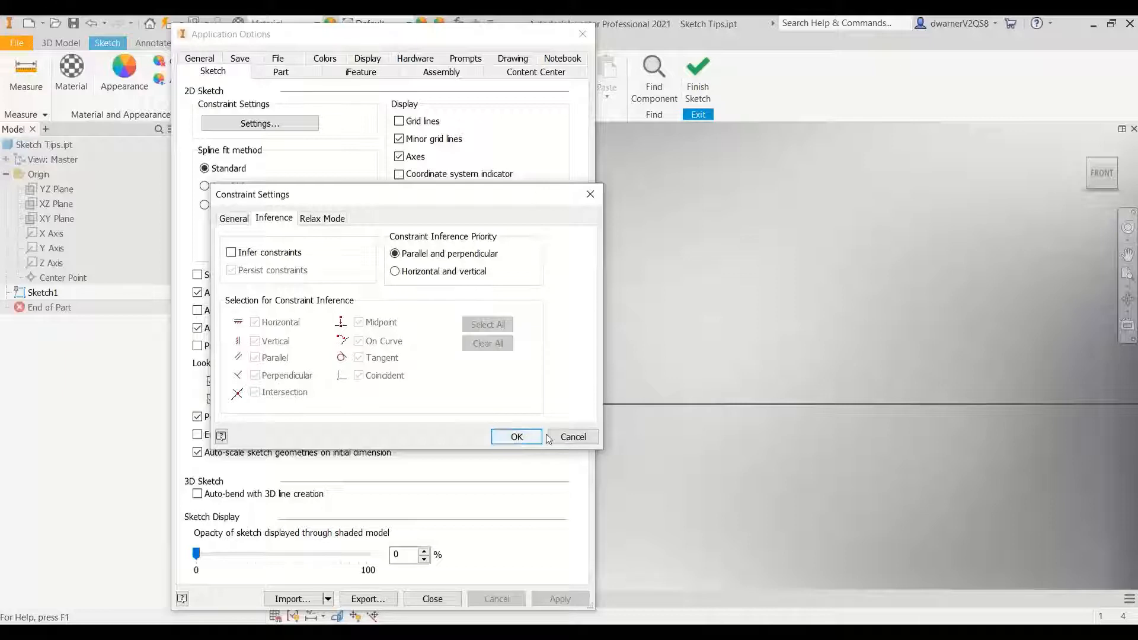
{"action": "left_click", "coordinate": [232, 253]}
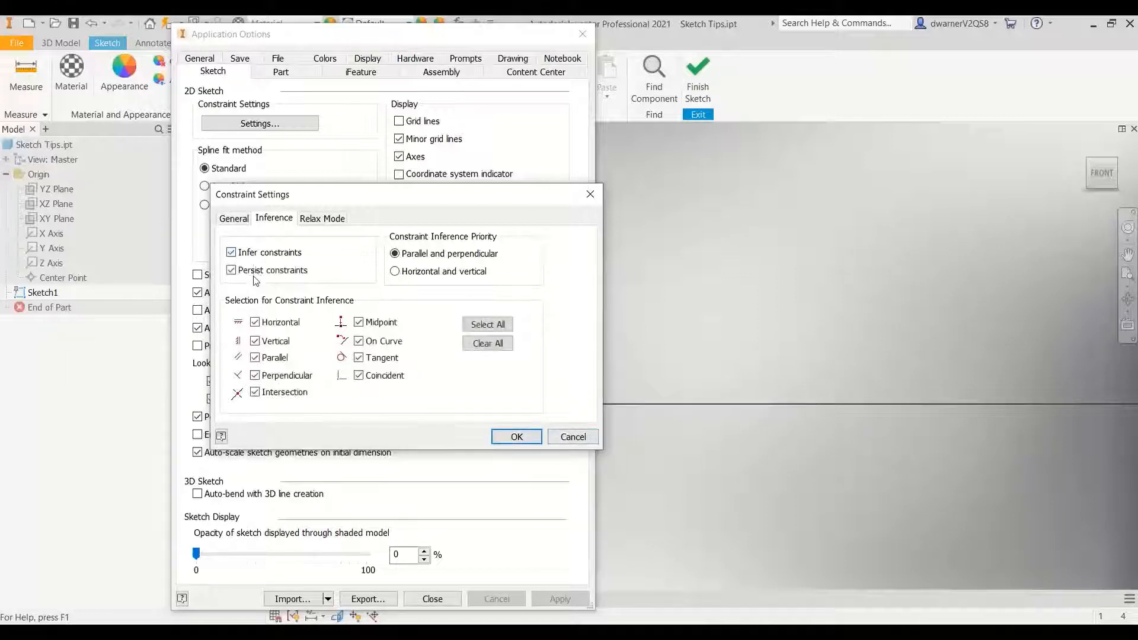
{"action": "left_click", "coordinate": [231, 252]}
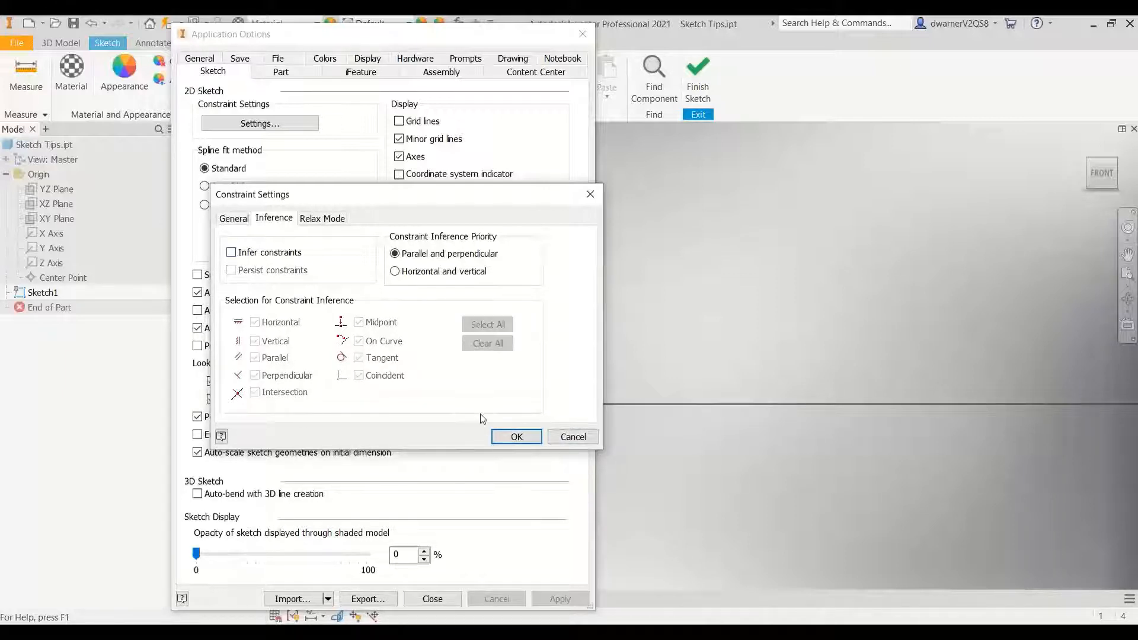
{"action": "left_click", "coordinate": [516, 437]}
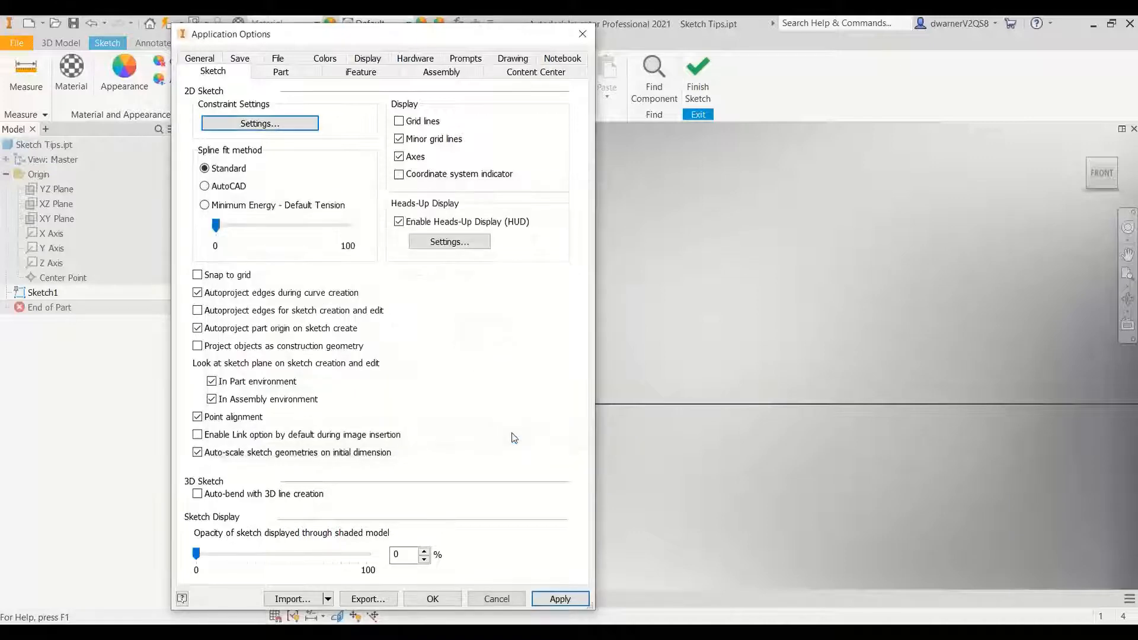
{"action": "left_click", "coordinate": [546, 601]}
{"action": "left_click", "coordinate": [433, 599]}
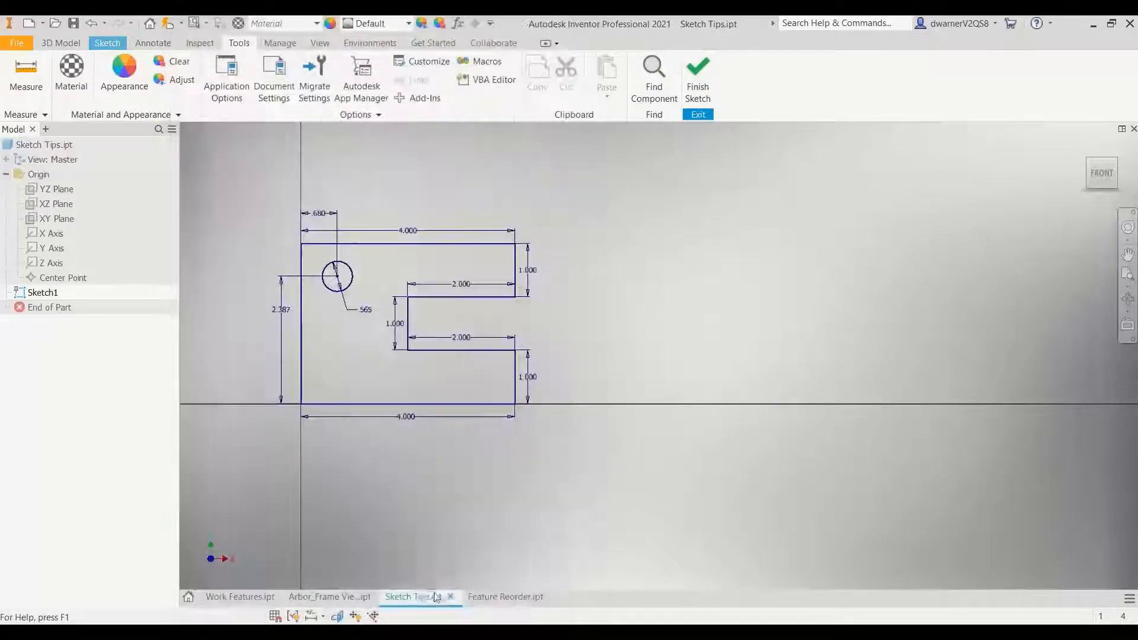
- Try sketching a line in the empty area to the right of the profile with constraint inference off
{"action": "left_click", "coordinate": [57, 43]}
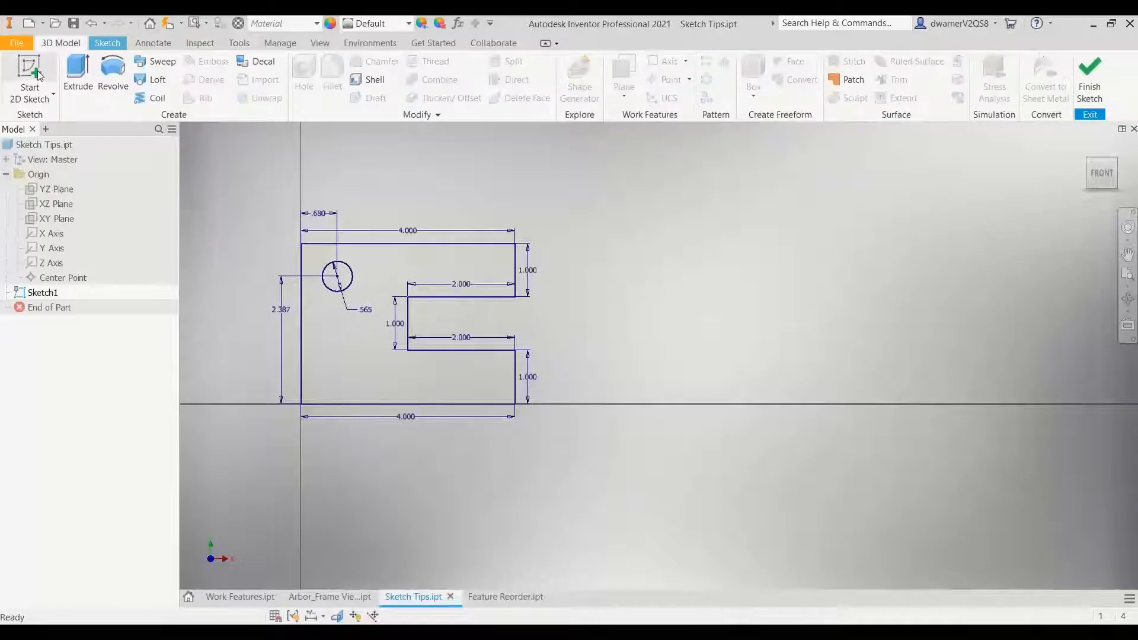
{"action": "left_click", "coordinate": [78, 77]}
{"action": "left_click", "coordinate": [677, 178]}
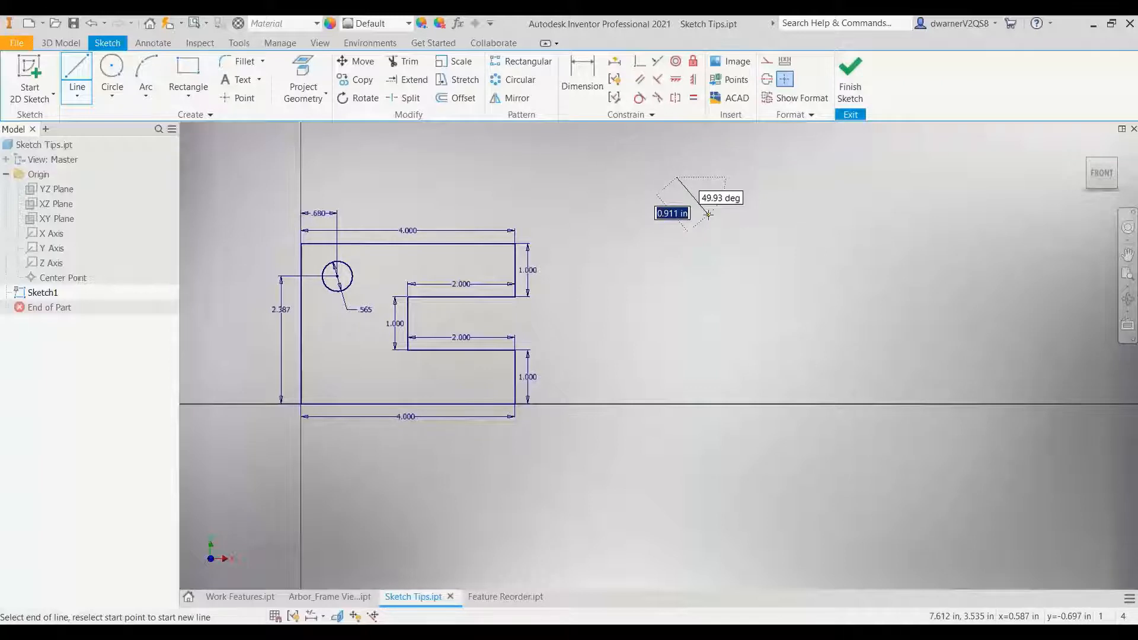
{"action": "key", "text": "Escape"}
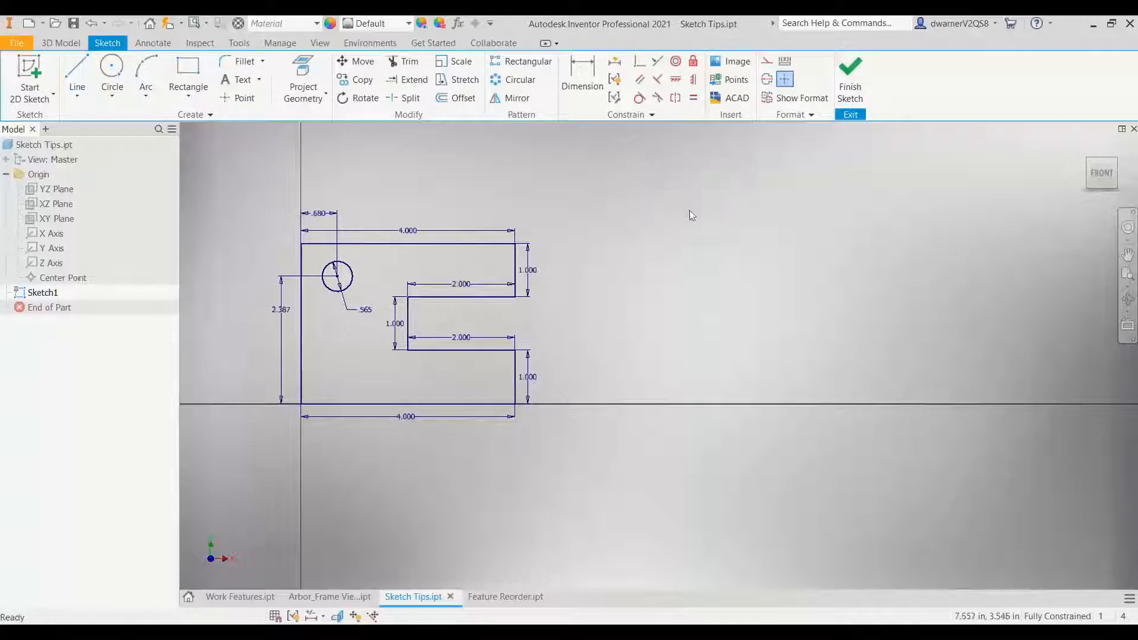
- Turn on Infer constraints in the application's sketch constraint settings and apply the change
{"action": "left_click", "coordinate": [238, 43]}
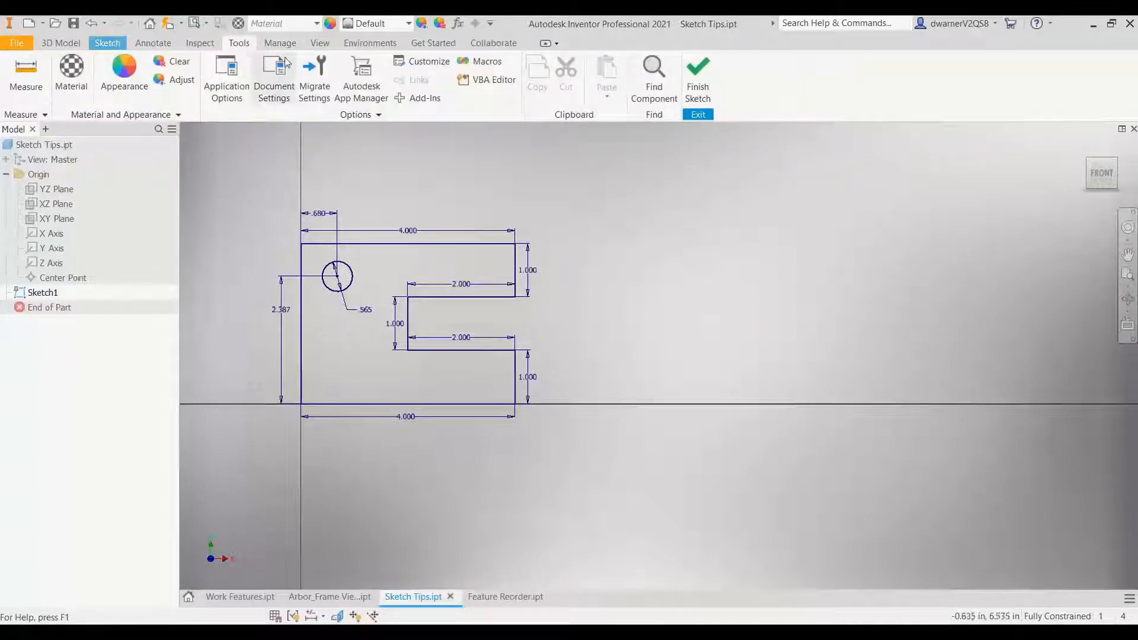
{"action": "left_click", "coordinate": [232, 88]}
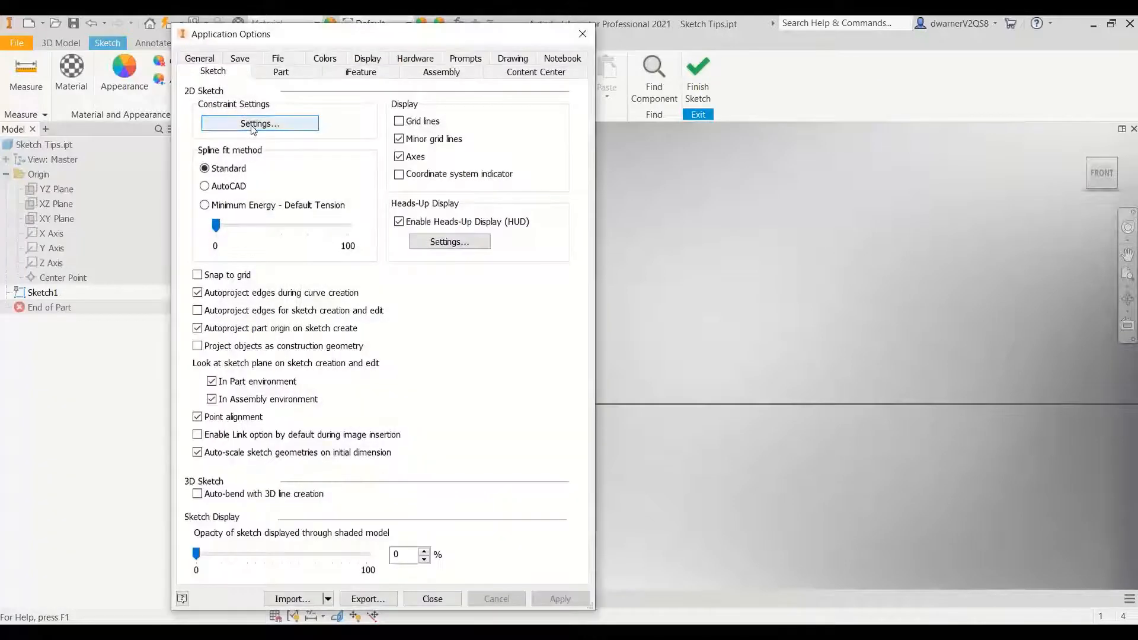
{"action": "left_click", "coordinate": [256, 125]}
{"action": "left_click", "coordinate": [276, 220]}
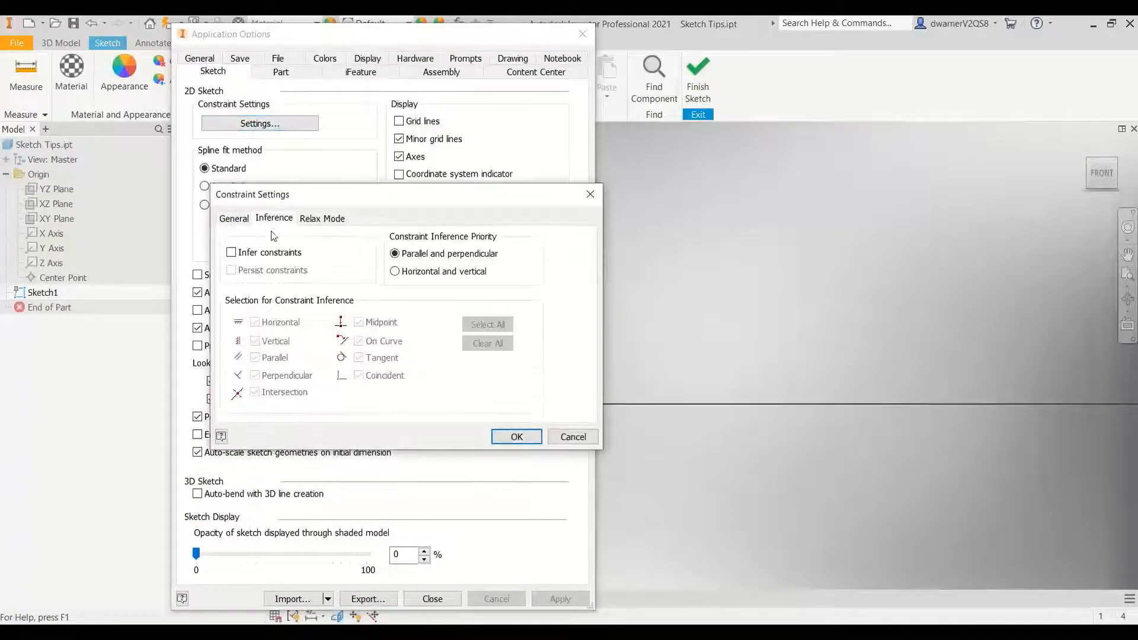
{"action": "left_click", "coordinate": [231, 253]}
{"action": "left_click", "coordinate": [531, 442]}
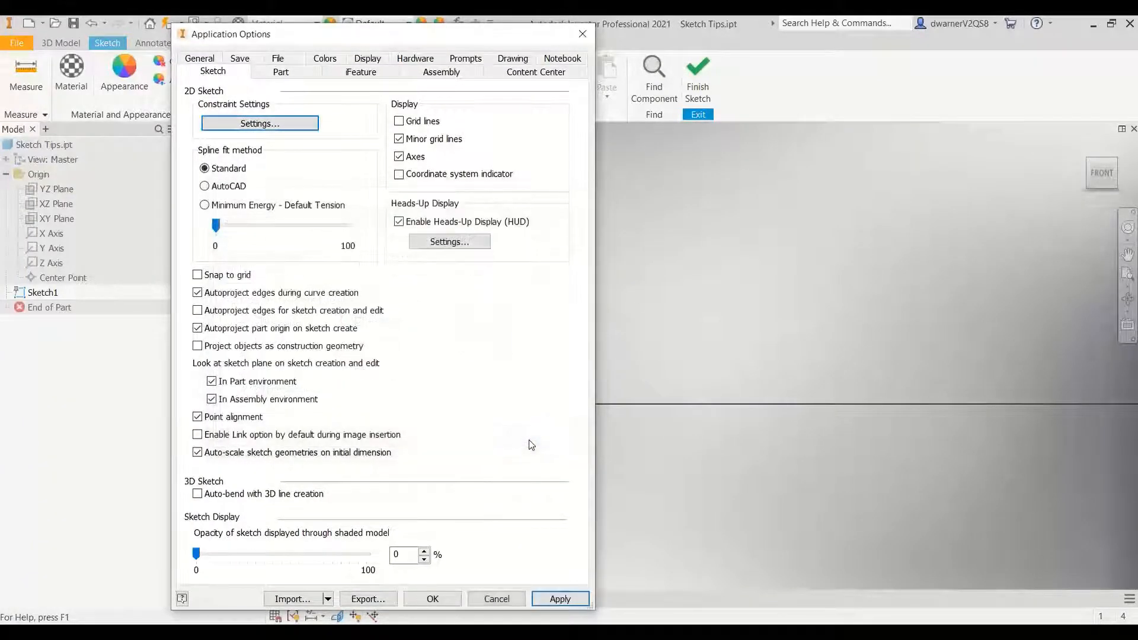
{"action": "left_click", "coordinate": [561, 600]}
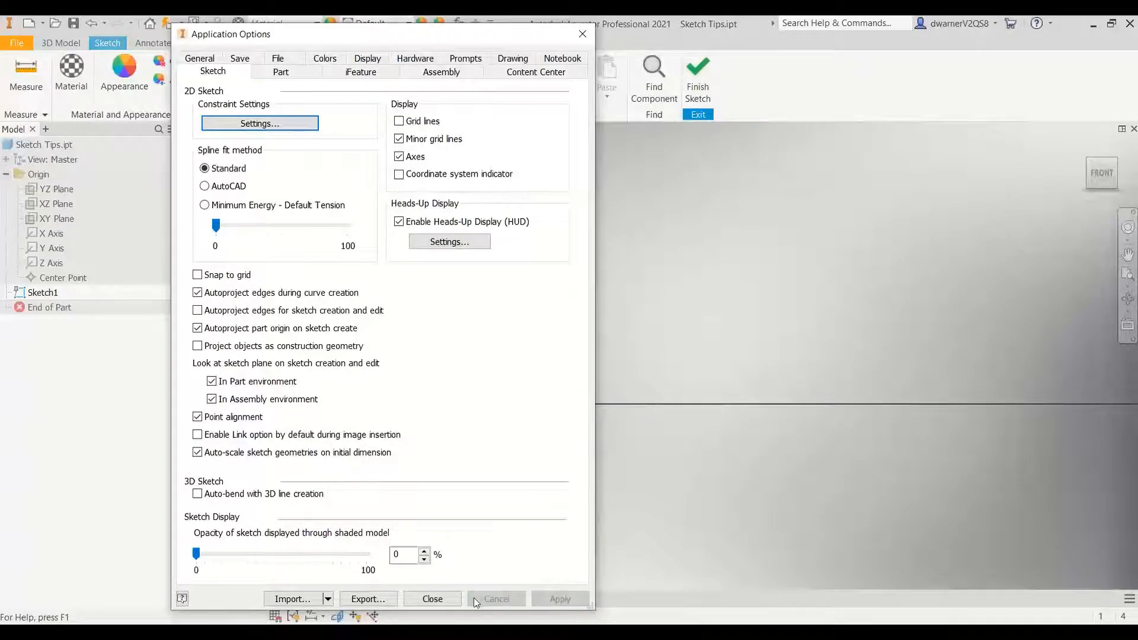
{"action": "left_click", "coordinate": [433, 599]}
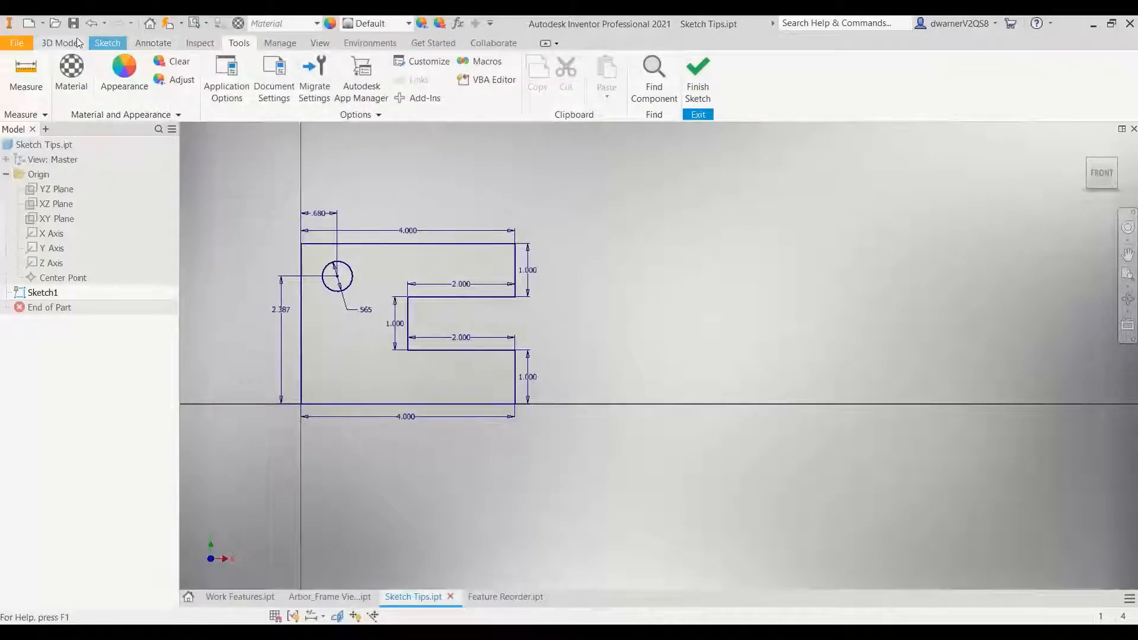
- Sketch a free-standing vertical line about 1.35 in long in the empty area to the right of the profile
{"action": "left_click", "coordinate": [108, 43]}
{"action": "left_click", "coordinate": [74, 73]}
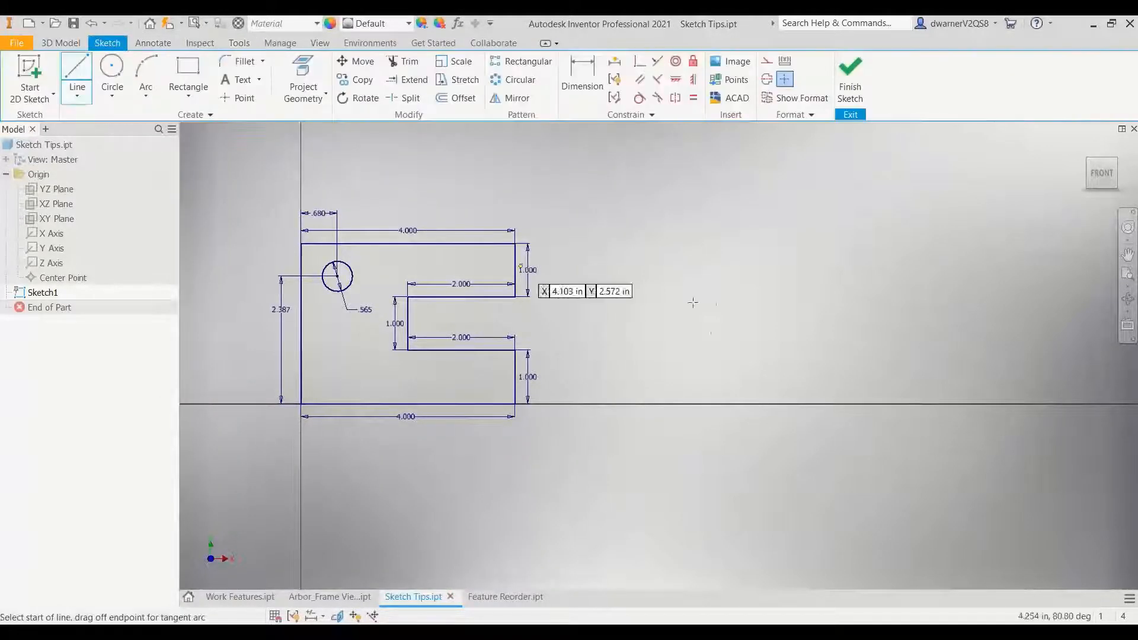
{"action": "left_click", "coordinate": [717, 176]}
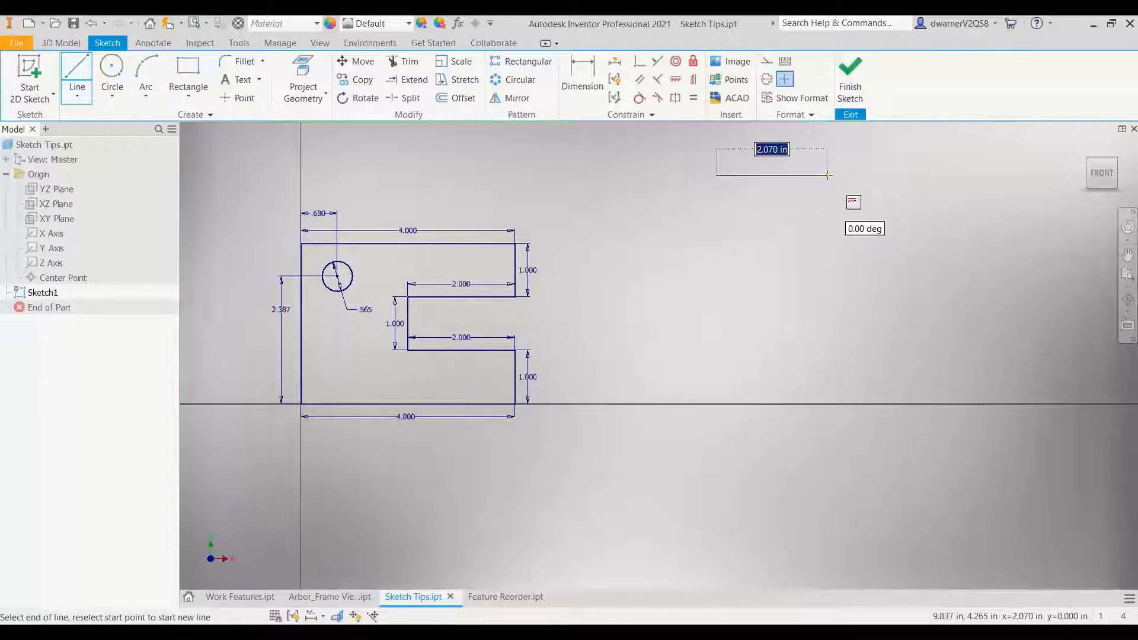
{"action": "left_click", "coordinate": [717, 249]}
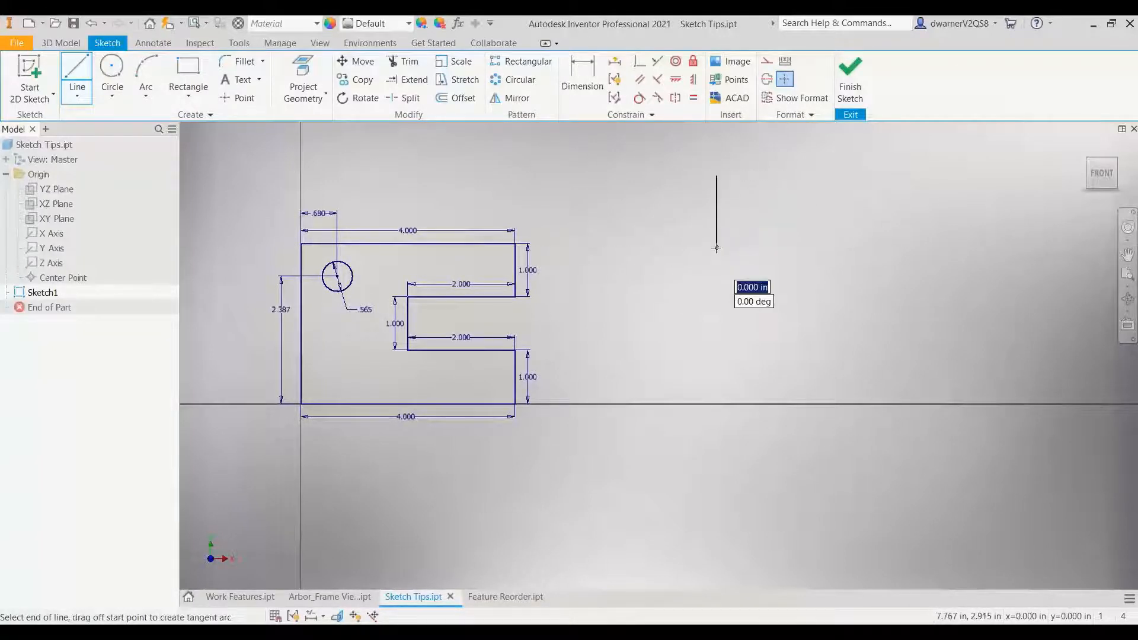
{"action": "key", "text": "Escape"}
- Sketch a horizontal line about 1 in long to the right of the vertical line, level with its upper endpoint
{"action": "key", "text": "l"}
{"action": "left_click", "coordinate": [757, 176]}
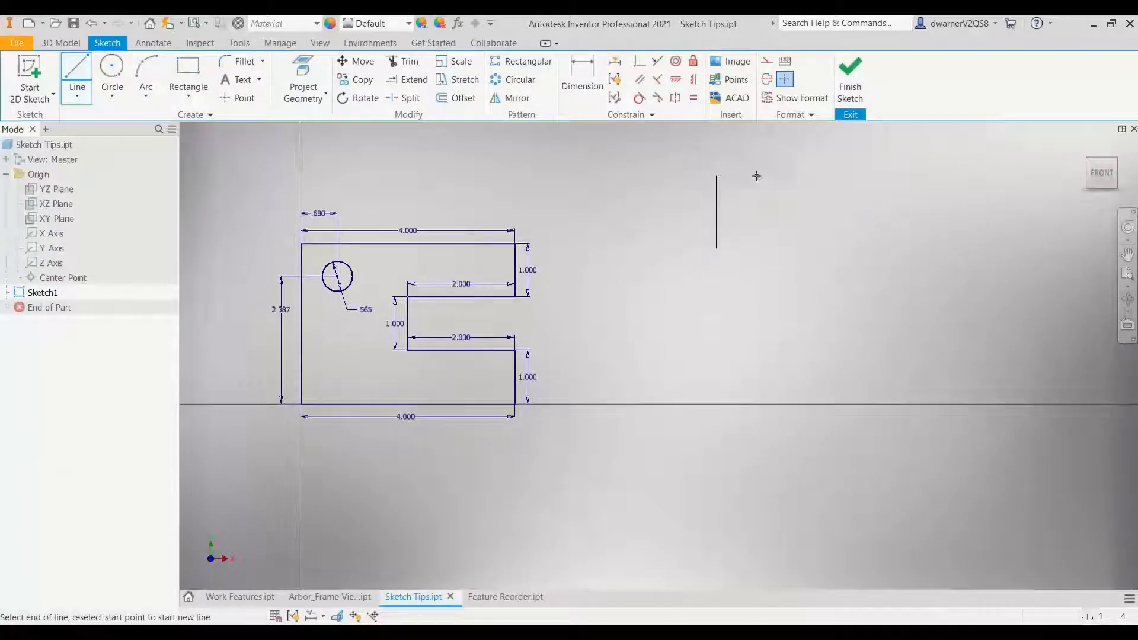
{"action": "left_click", "coordinate": [812, 174]}
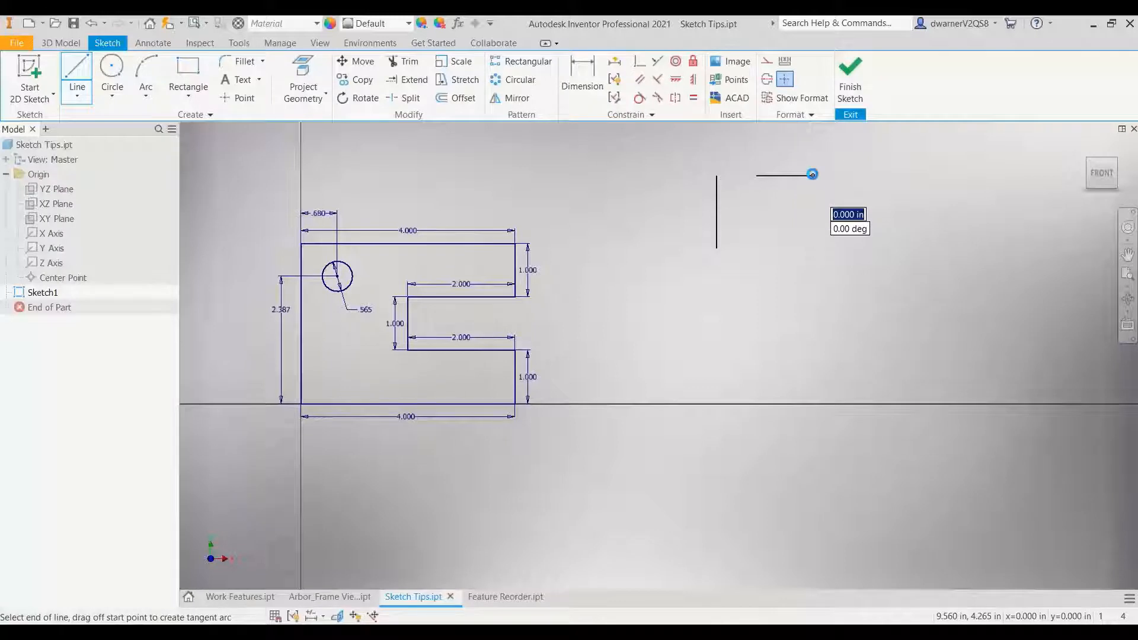
{"action": "left_click", "coordinate": [813, 175]}
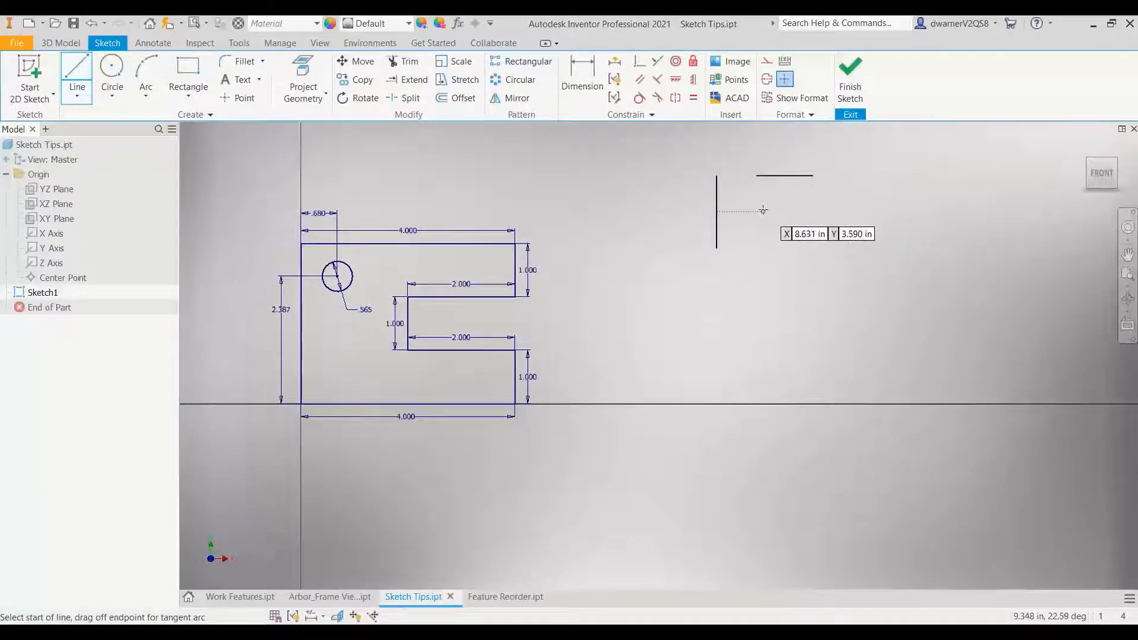
{"action": "key", "text": "Escape"}
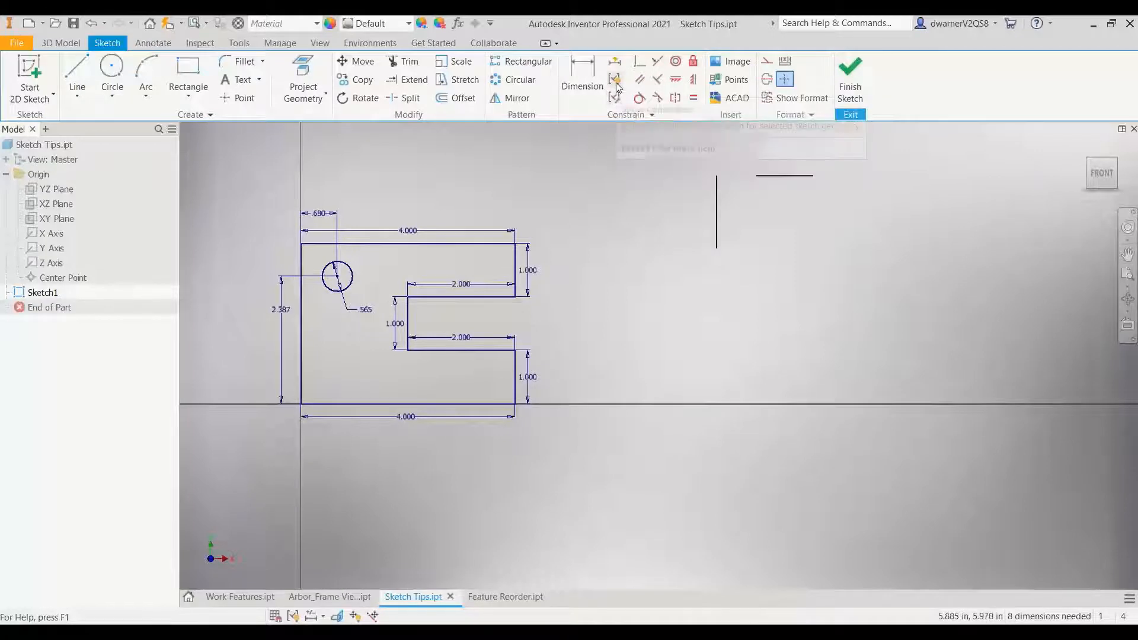
- Use Show Constraints to check the two free-standing lines for applied constraints
{"action": "left_click", "coordinate": [616, 80]}
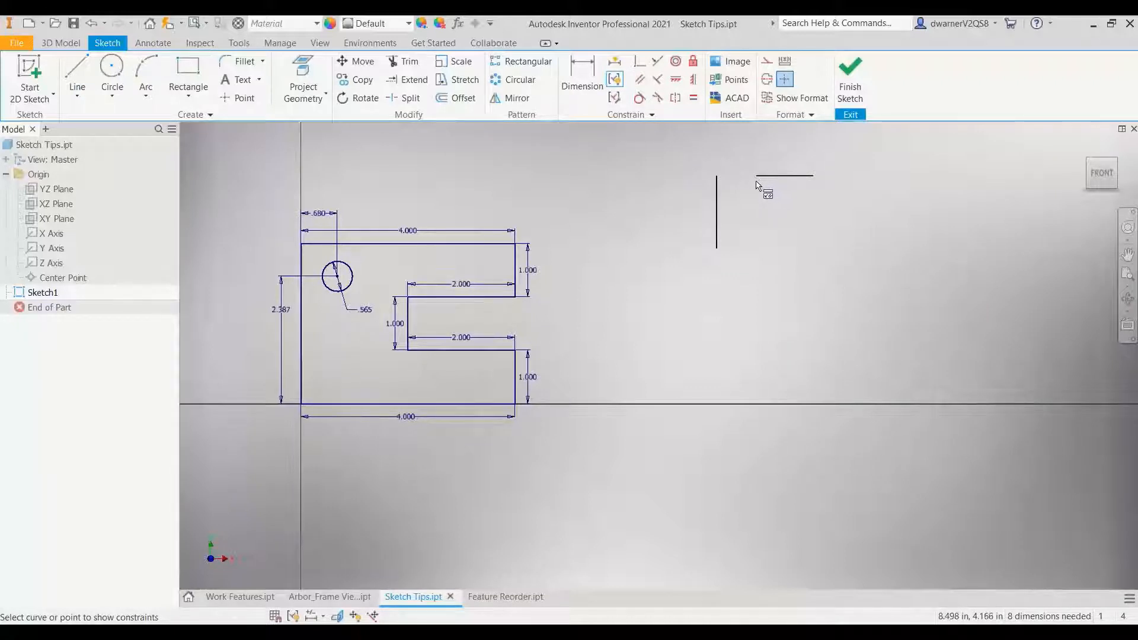
{"action": "key", "text": "Escape"}
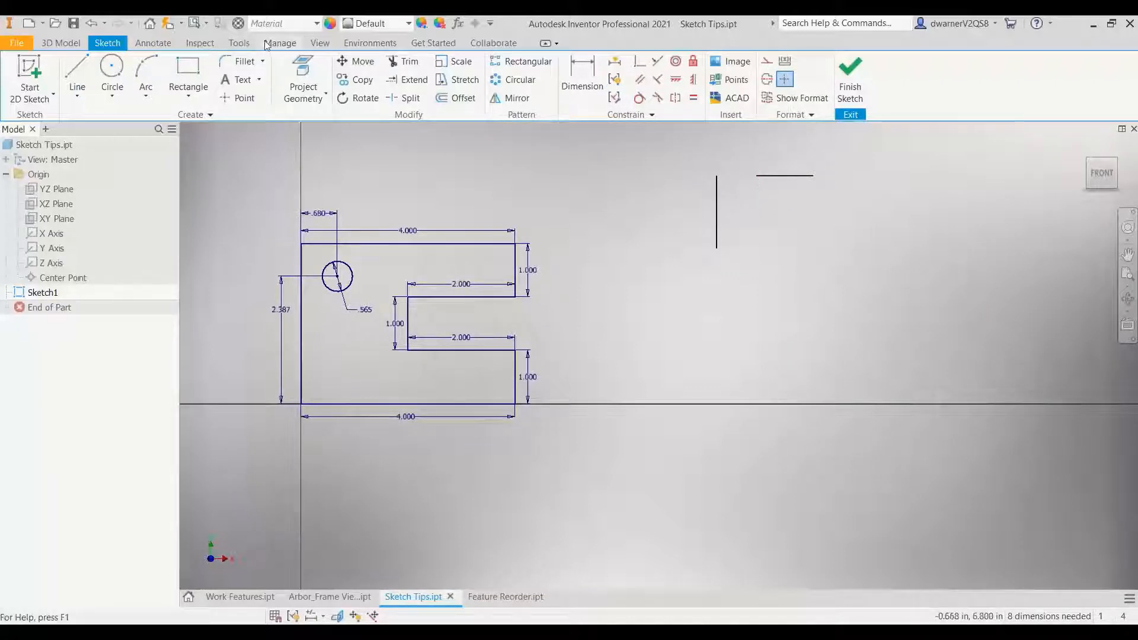
- Turn on Persist constraints in the application's sketch constraint inference settings and accept the change
{"action": "left_click", "coordinate": [238, 43]}
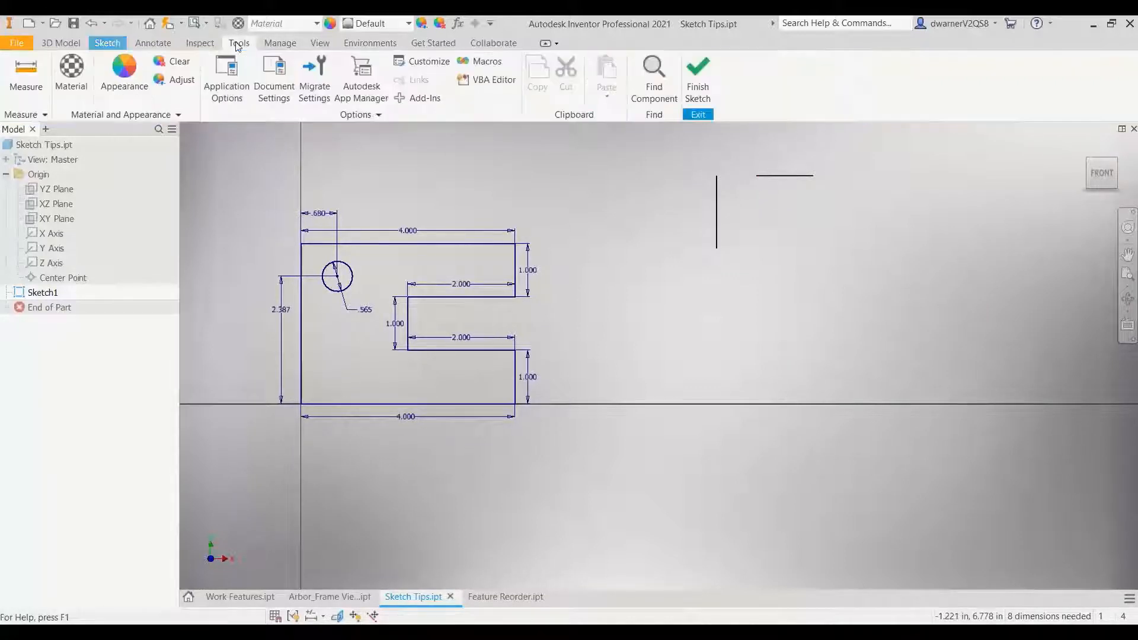
{"action": "left_click", "coordinate": [227, 77]}
{"action": "left_click", "coordinate": [268, 125]}
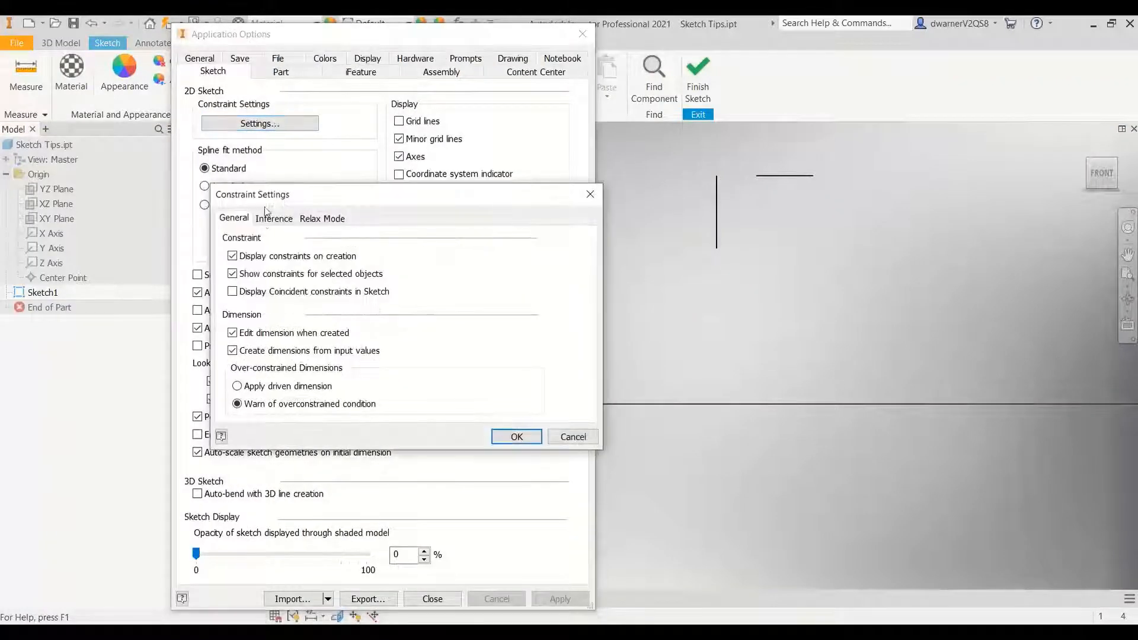
{"action": "left_click", "coordinate": [274, 218]}
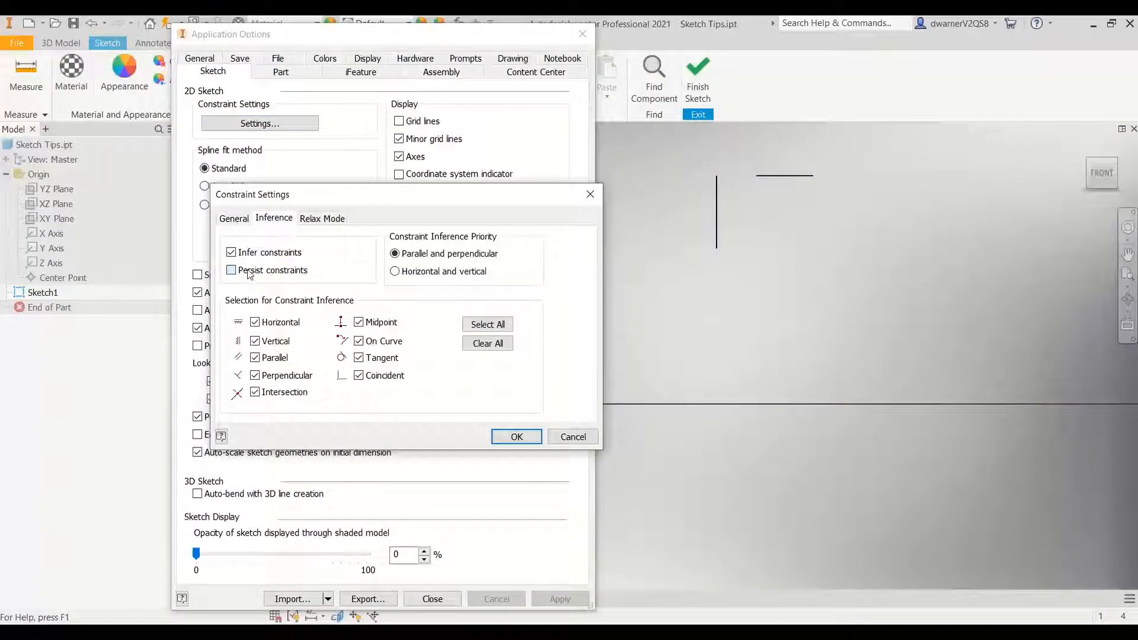
{"action": "left_click", "coordinate": [521, 436]}
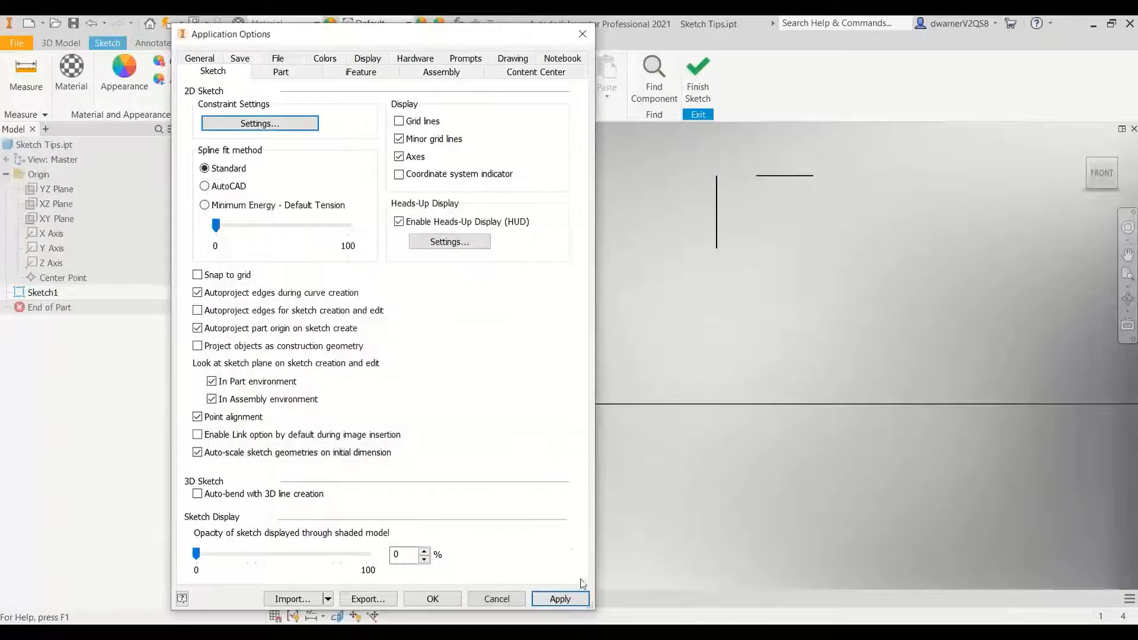
{"action": "left_click", "coordinate": [448, 598]}
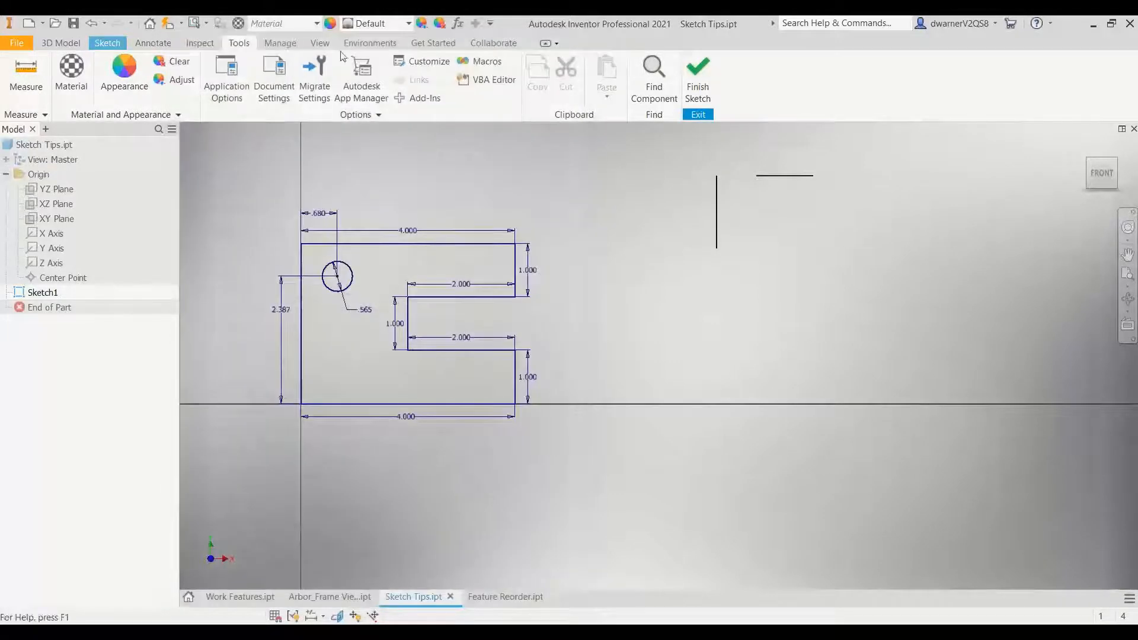
- Sketch a free-standing vertical line below the two existing free-standing lines
{"action": "left_click", "coordinate": [108, 42]}
{"action": "left_click", "coordinate": [77, 77]}
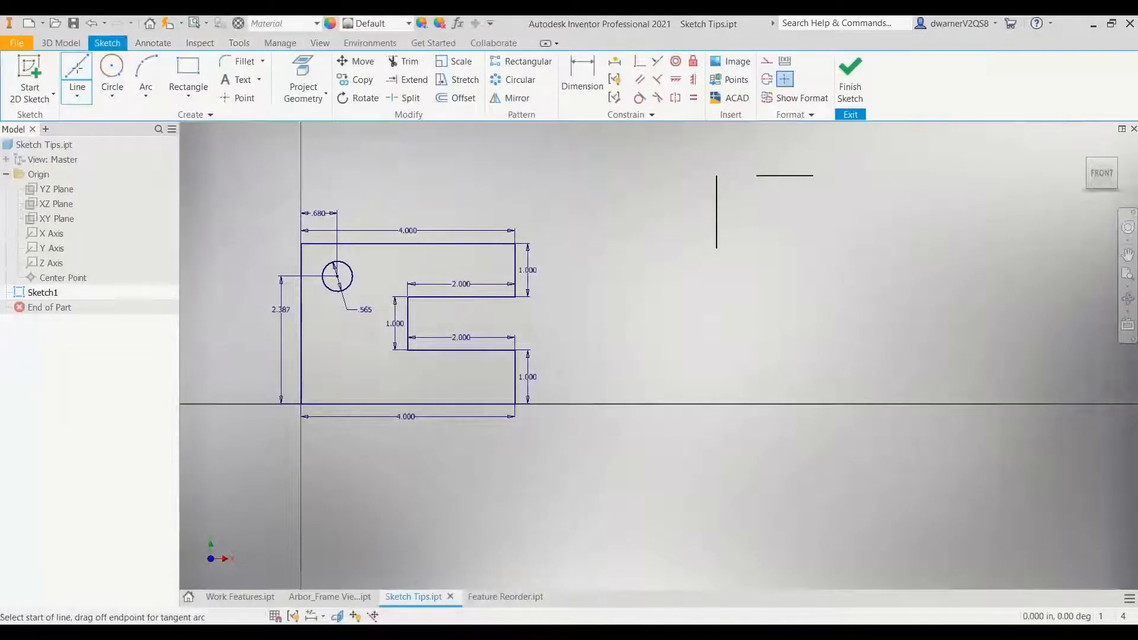
{"action": "left_click", "coordinate": [771, 297]}
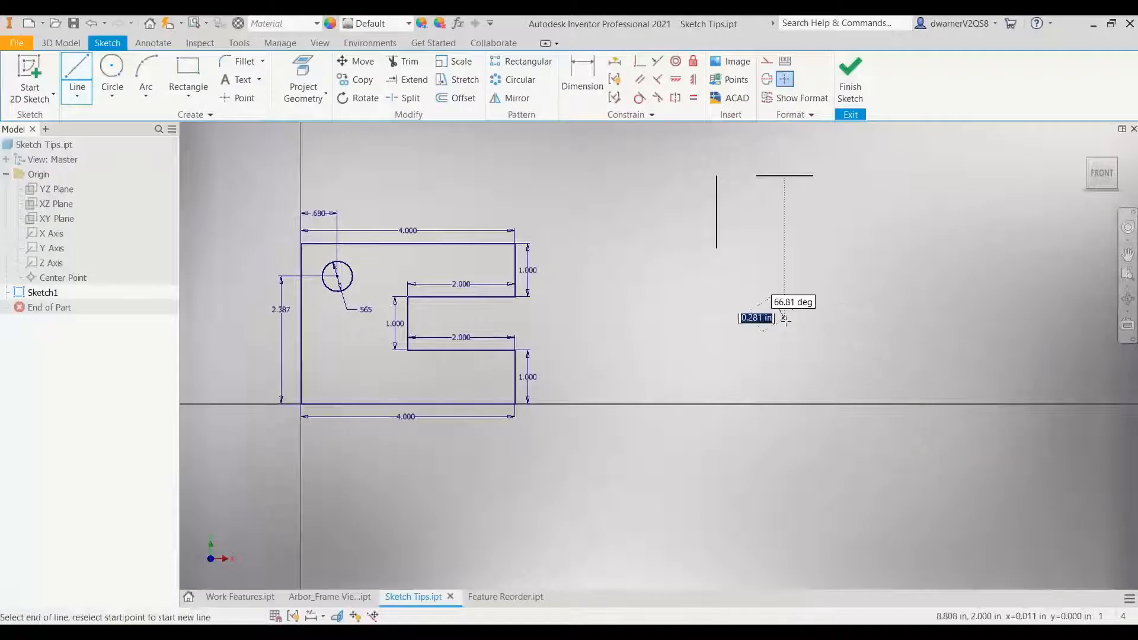
{"action": "left_click", "coordinate": [772, 365]}
{"action": "left_click", "coordinate": [772, 365]}
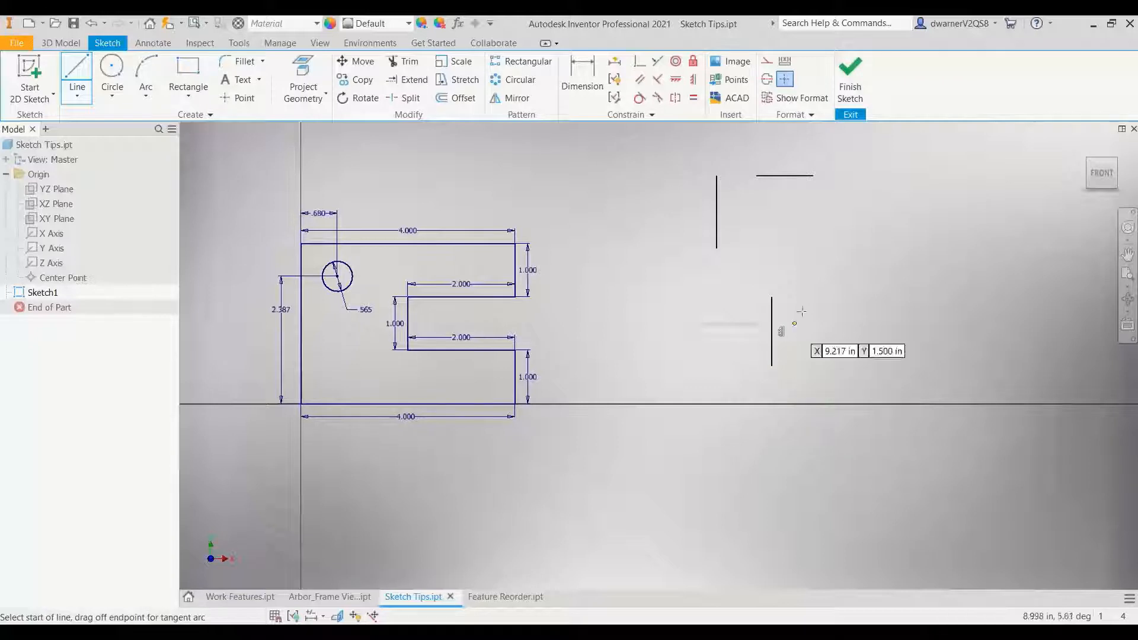
- Sketch a free-standing horizontal line above and to the right of the new vertical line
{"action": "left_click", "coordinate": [818, 277]}
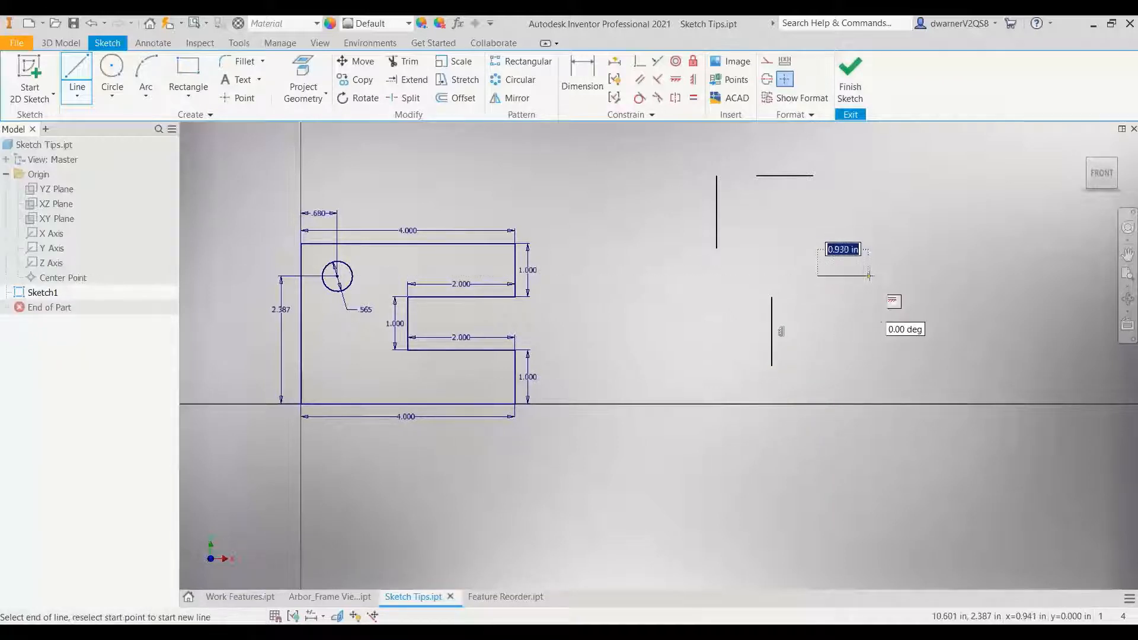
{"action": "left_click", "coordinate": [889, 276]}
{"action": "key", "text": "Escape"}
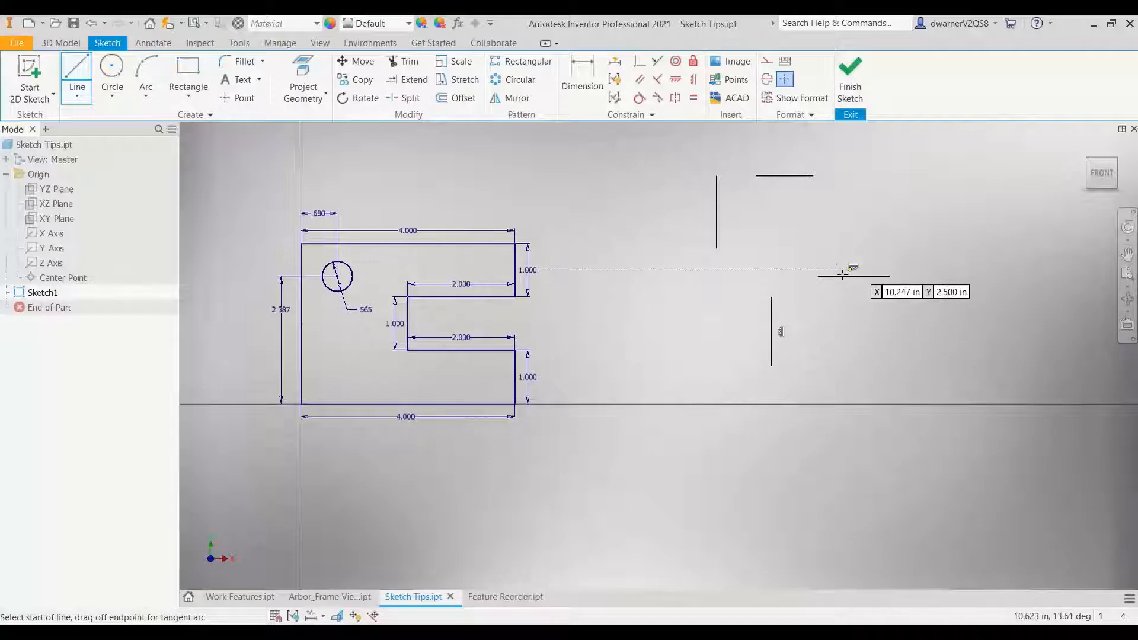
- Show the constraints applied to the new vertical and horizontal lines
{"action": "left_click", "coordinate": [618, 81]}
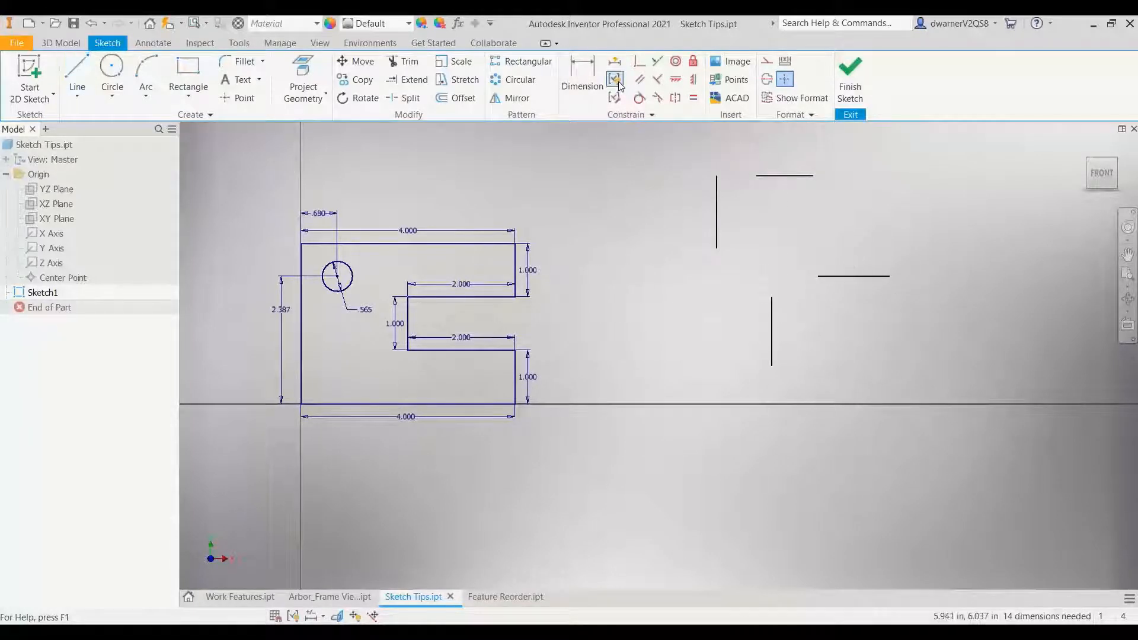
{"action": "left_click", "coordinate": [773, 320]}
{"action": "left_click", "coordinate": [845, 277]}
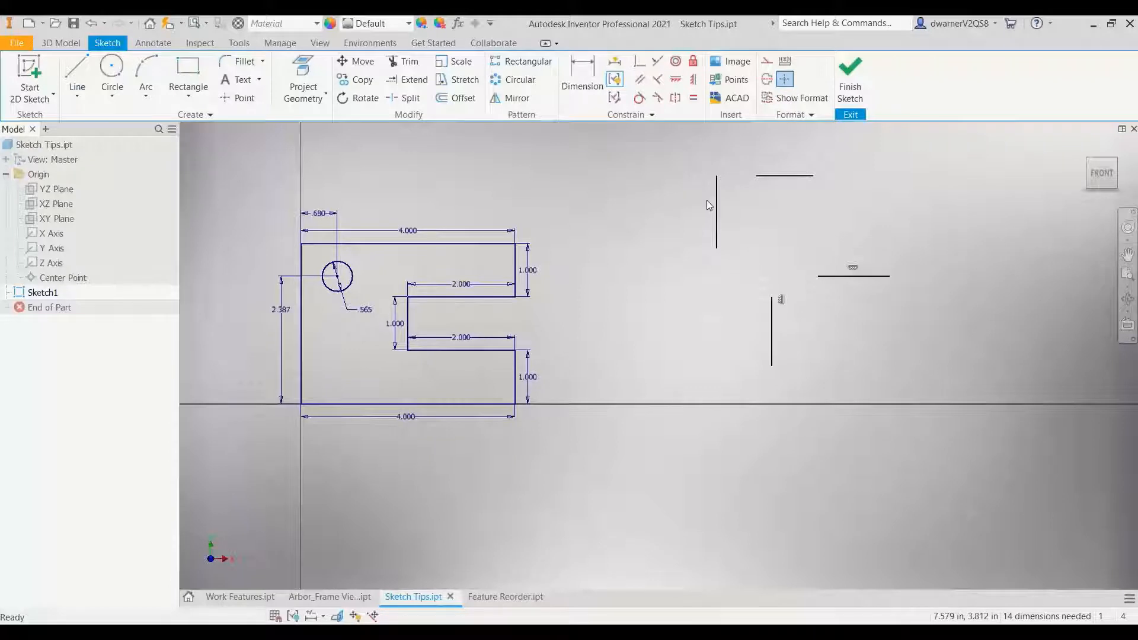
{"action": "key", "text": "Escape"}
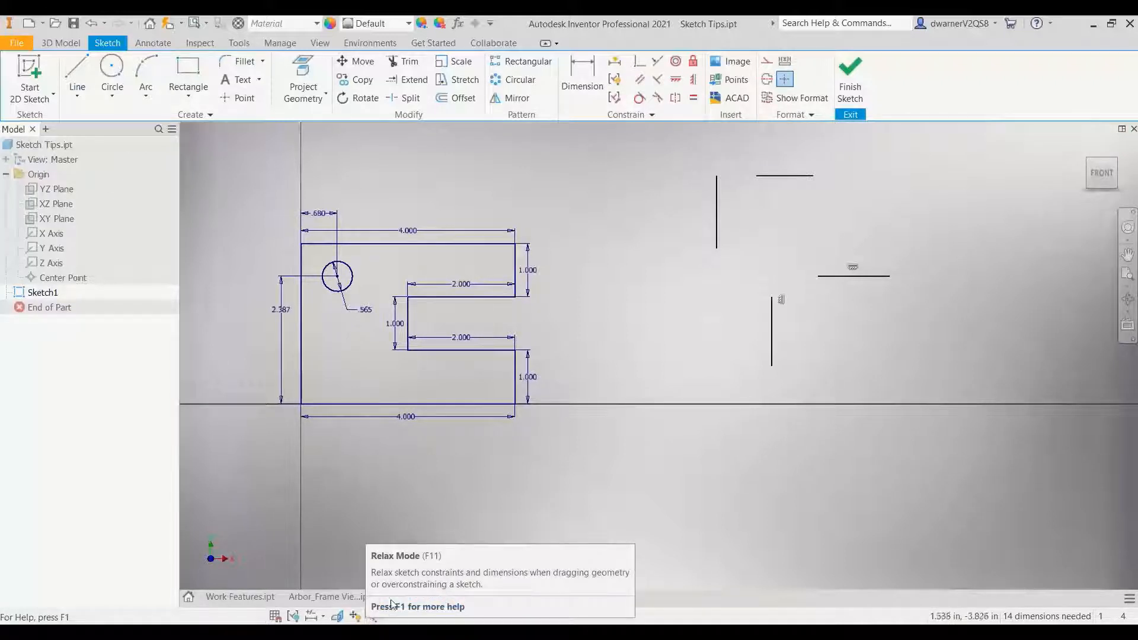
- Try to move the notch's upper inner corner with Relax Mode off
{"action": "left_click", "coordinate": [382, 613]}
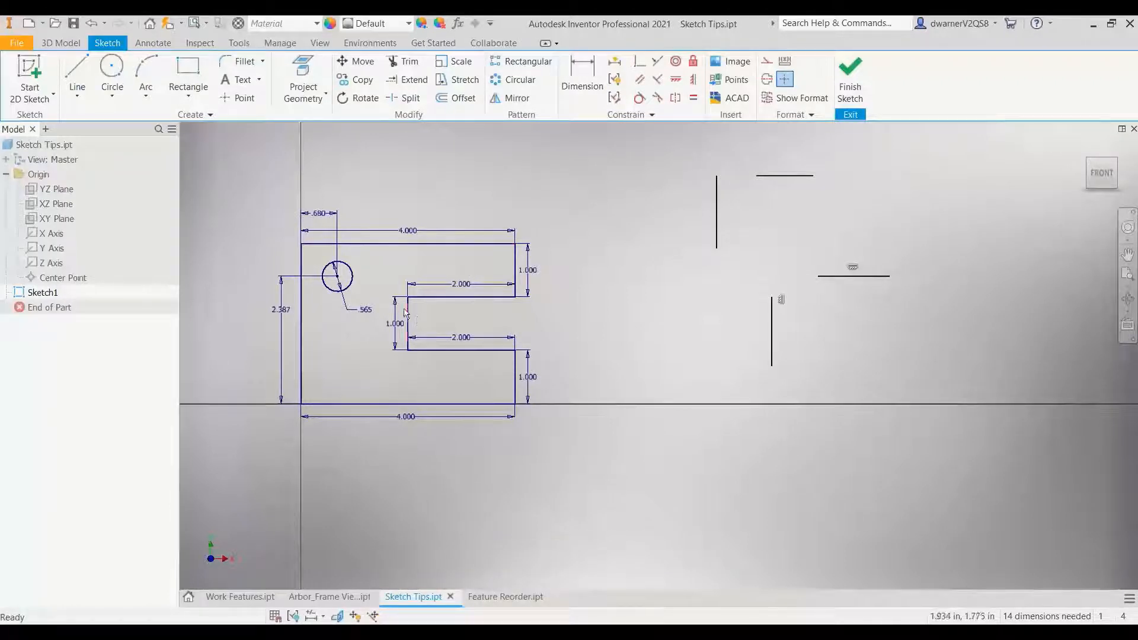
{"action": "scroll", "coordinate": [406, 312], "scroll_direction": "down", "scroll_amount": 2}
{"action": "scroll", "coordinate": [397, 313], "scroll_direction": "up", "scroll_amount": 6}
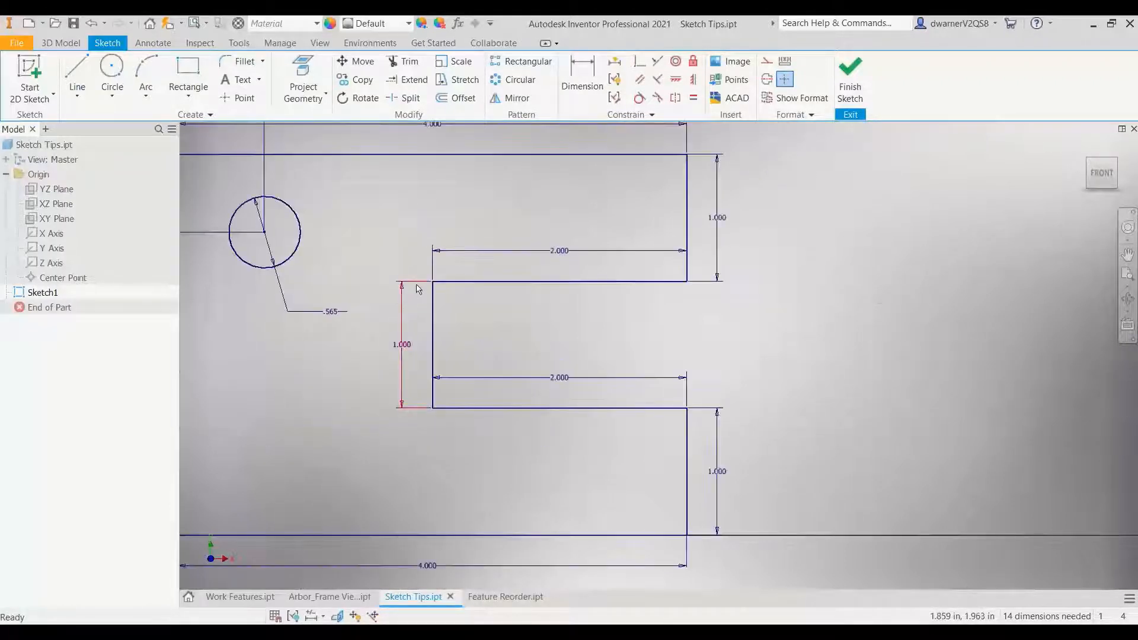
{"action": "scroll", "coordinate": [419, 289], "scroll_direction": "up", "scroll_amount": 3}
{"action": "scroll", "coordinate": [449, 287], "scroll_direction": "down", "scroll_amount": 3}
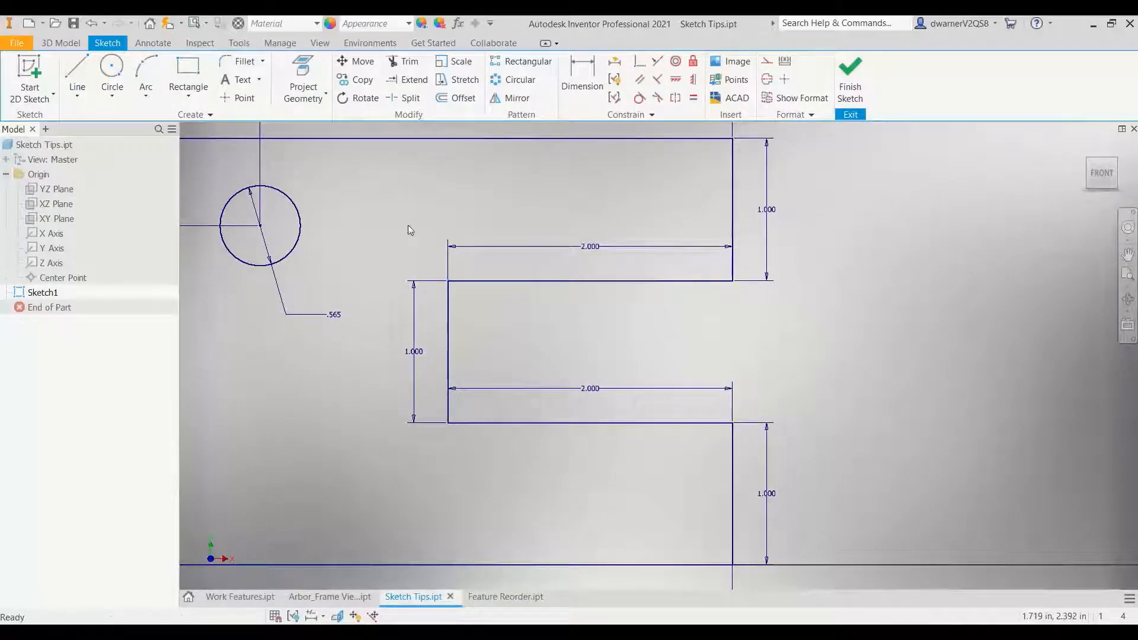
{"action": "left_click_drag", "start_coordinate": [448, 282], "coordinate": [446, 281]}
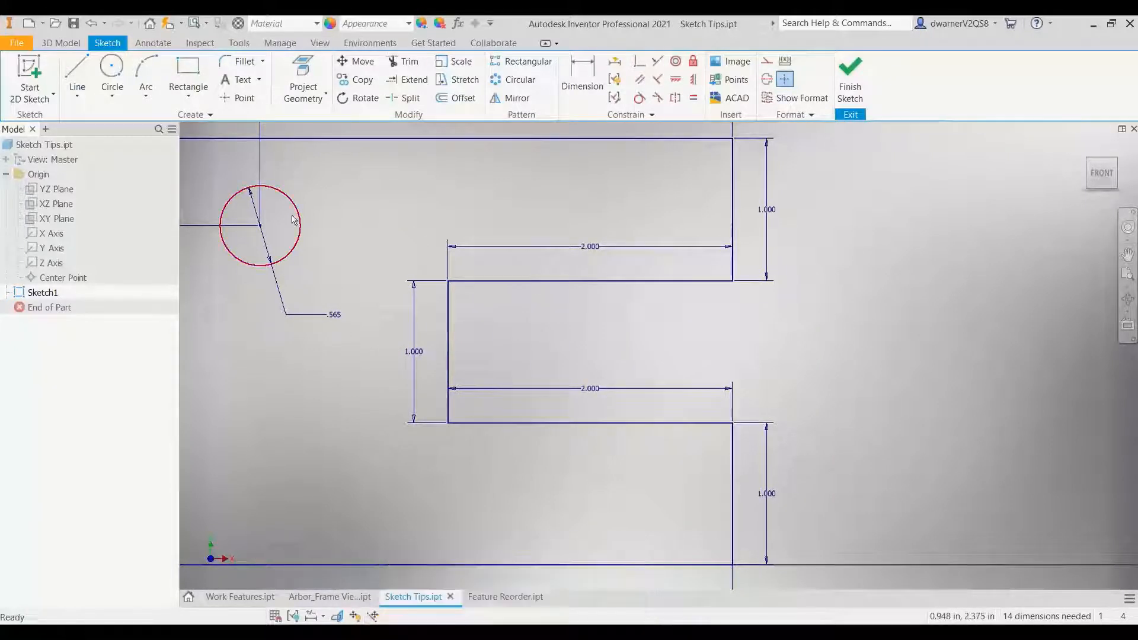
- Enable Relax Mode in the application's sketch constraint settings, keeping the default constraints to remove, and apply the change
{"action": "left_click", "coordinate": [239, 43]}
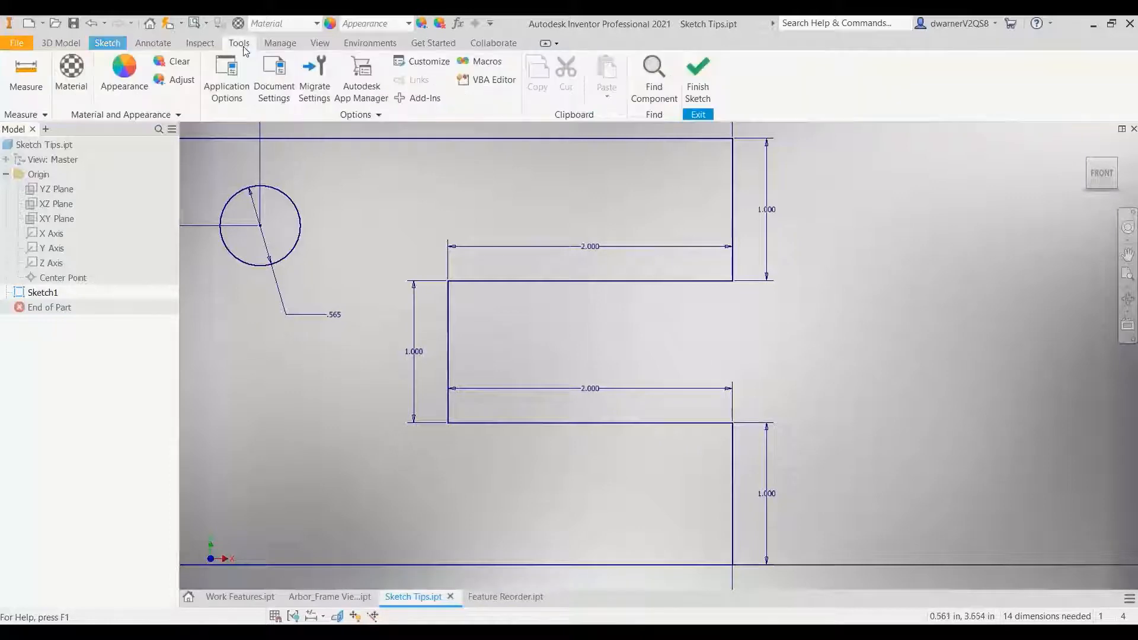
{"action": "left_click", "coordinate": [226, 81]}
{"action": "left_click", "coordinate": [254, 124]}
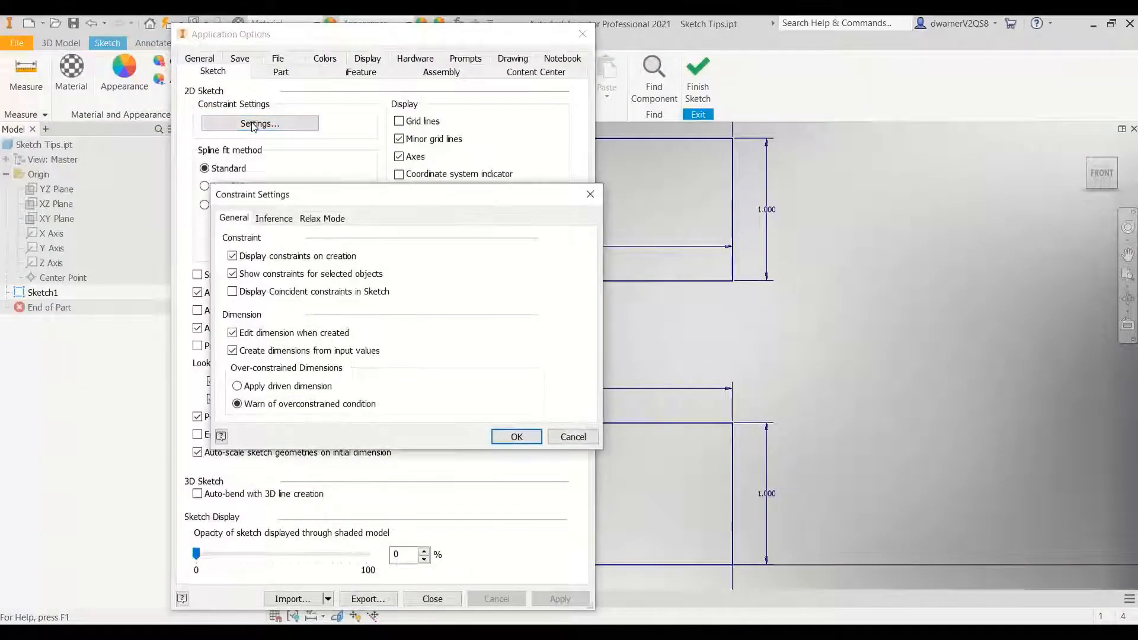
{"action": "left_click", "coordinate": [323, 218]}
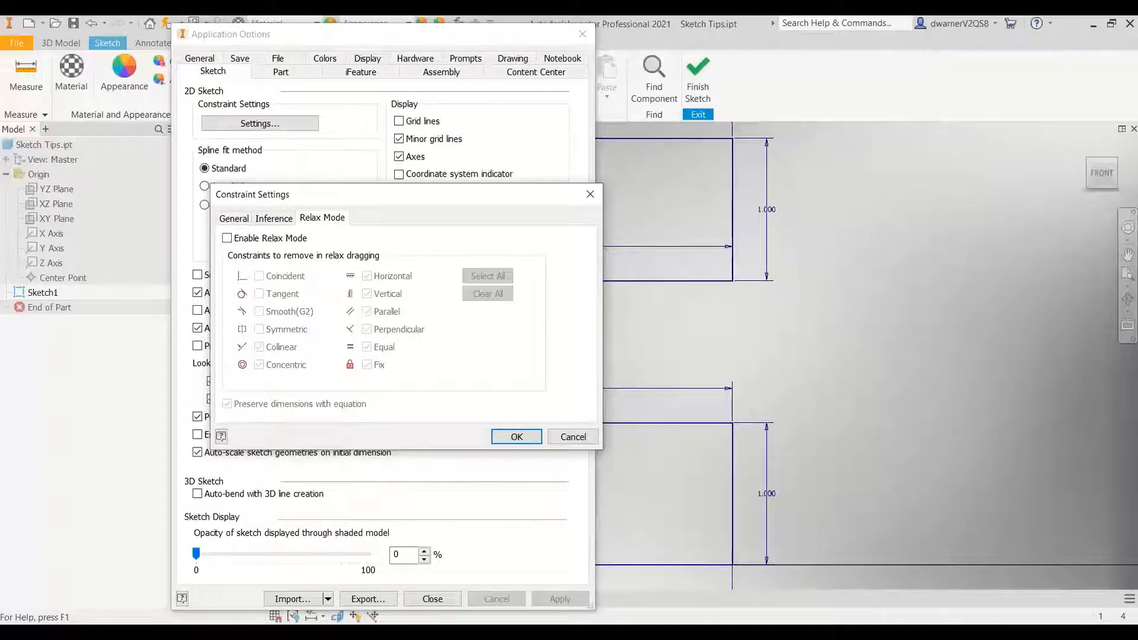
{"action": "left_click", "coordinate": [227, 238]}
{"action": "left_click", "coordinate": [227, 238]}
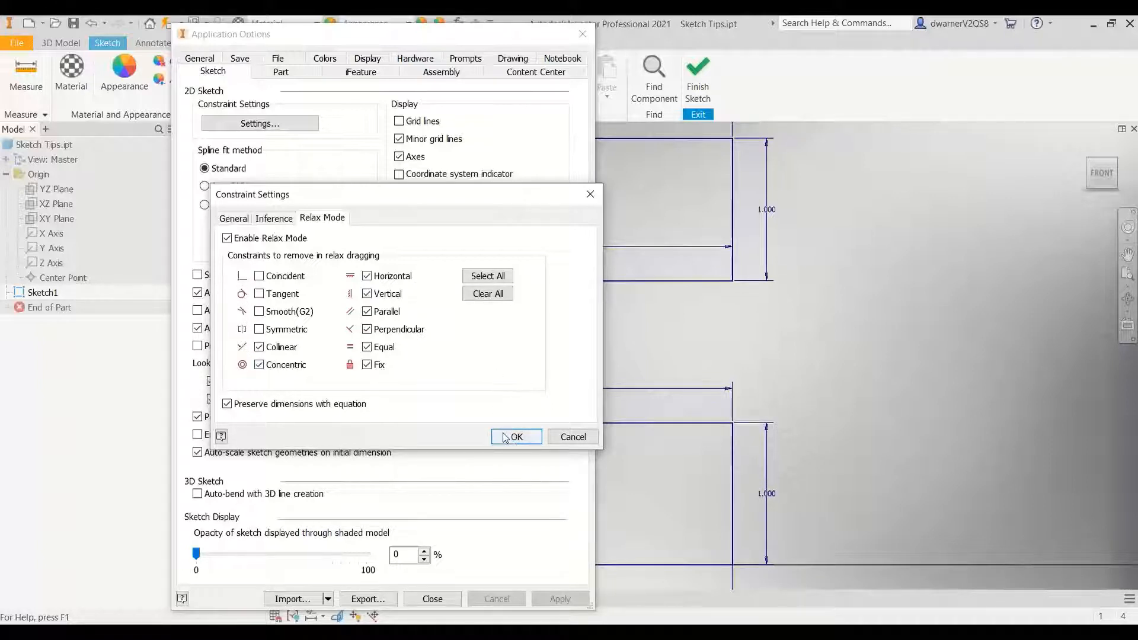
{"action": "left_click", "coordinate": [525, 440]}
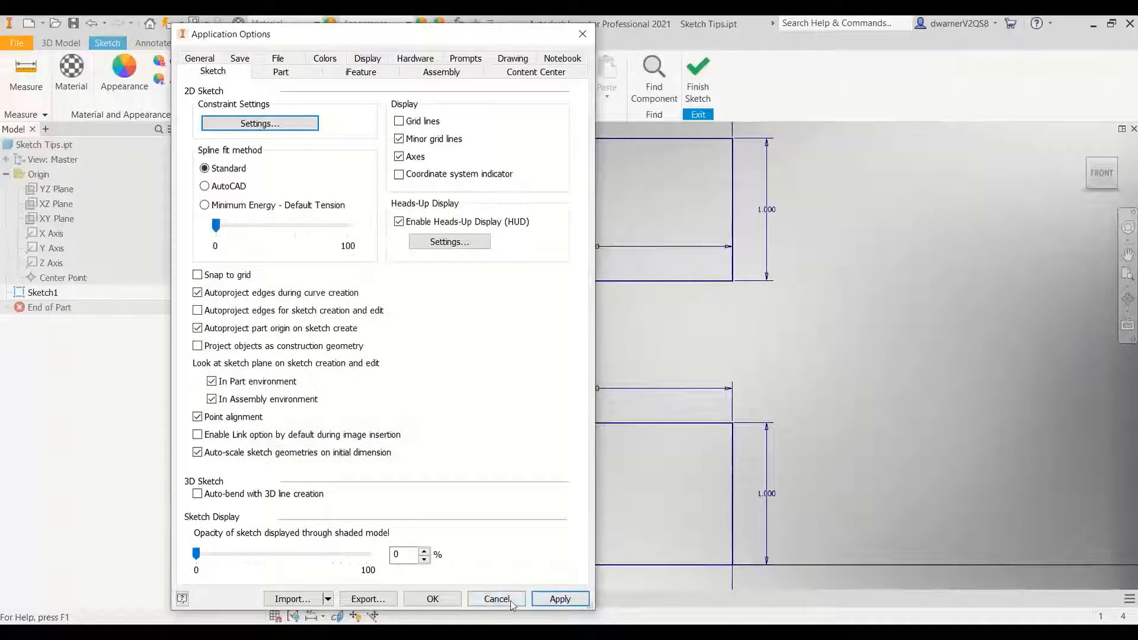
{"action": "left_click", "coordinate": [552, 600]}
{"action": "left_click", "coordinate": [443, 600]}
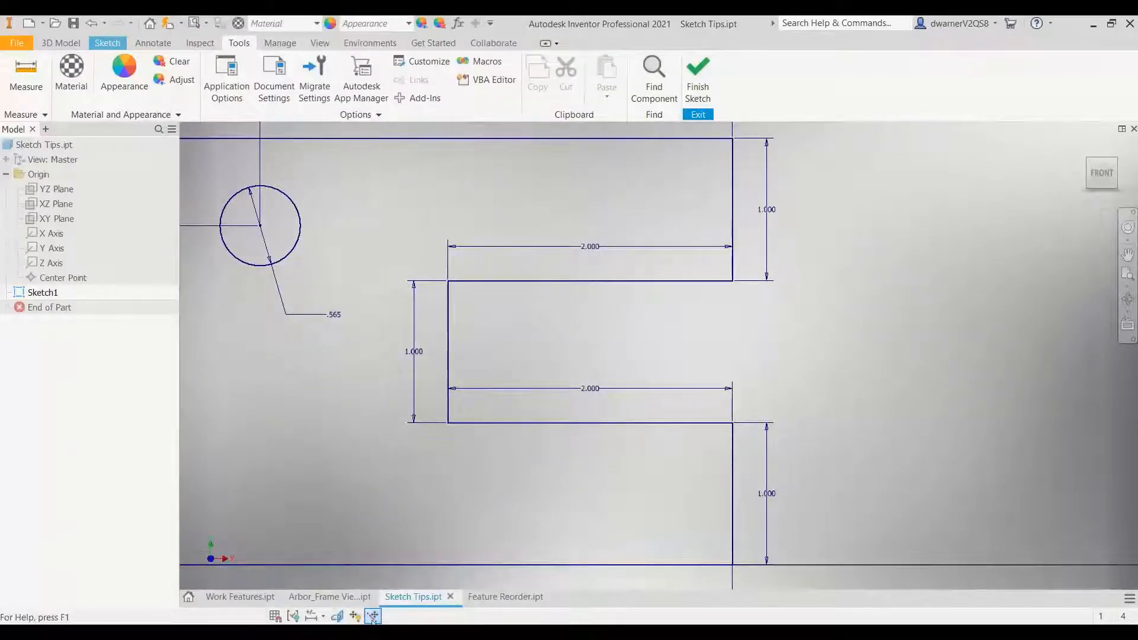
- Pull the notch's upper inner corner up and outward so its adjoining edges become about 2.32 in and 1.48 in long
{"action": "mouse_move", "coordinate": [448, 281]}
{"action": "left_mouse_down"}
{"action": "mouse_move", "coordinate": [404, 225]}
{"action": "mouse_move", "coordinate": [448, 418]}
{"action": "mouse_move", "coordinate": [453, 381]}
{"action": "mouse_move", "coordinate": [409, 219]}
{"action": "left_mouse_up"}
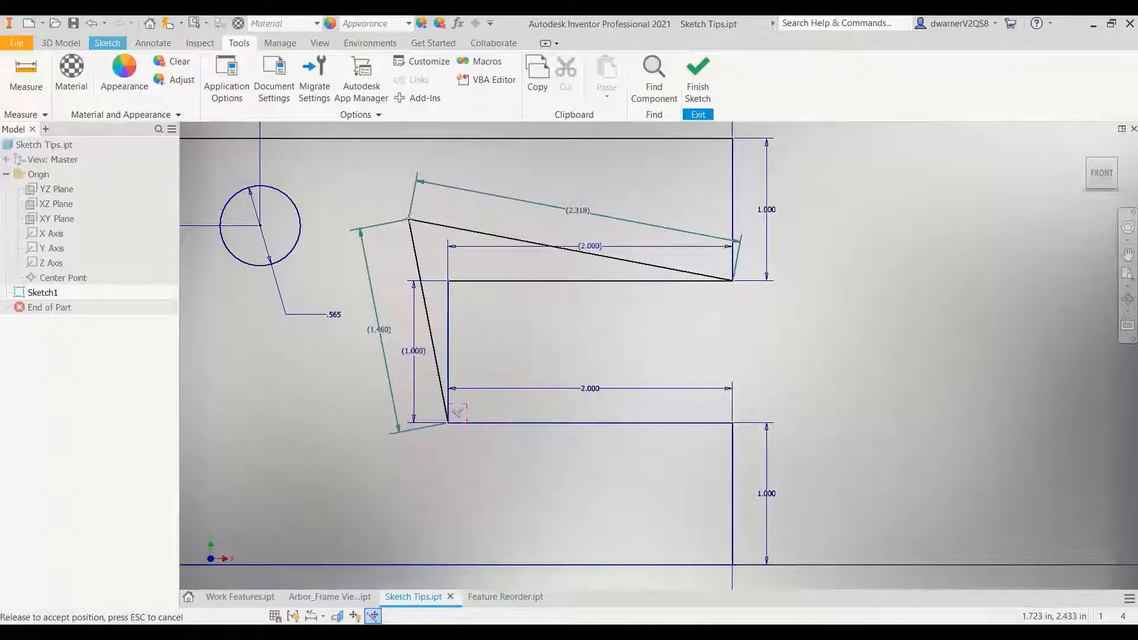
{"action": "left_click_drag", "start_coordinate": [409, 219], "coordinate": [408, 216]}
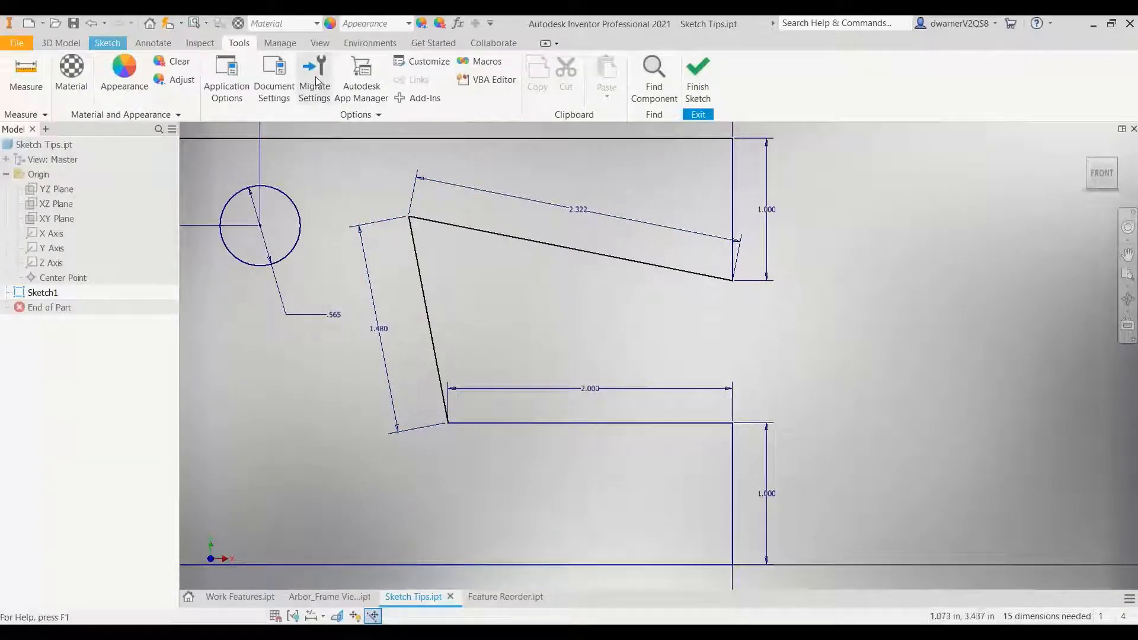
- Dimension the angle between the notch's two slanted edges
{"action": "left_click", "coordinate": [109, 45]}
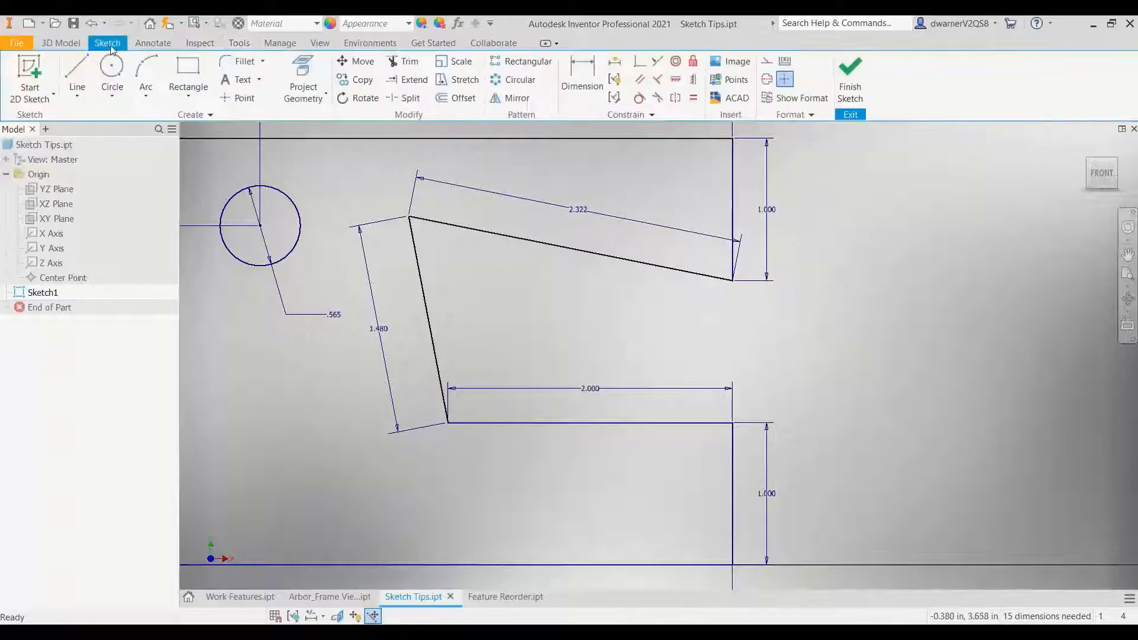
{"action": "left_click", "coordinate": [582, 76]}
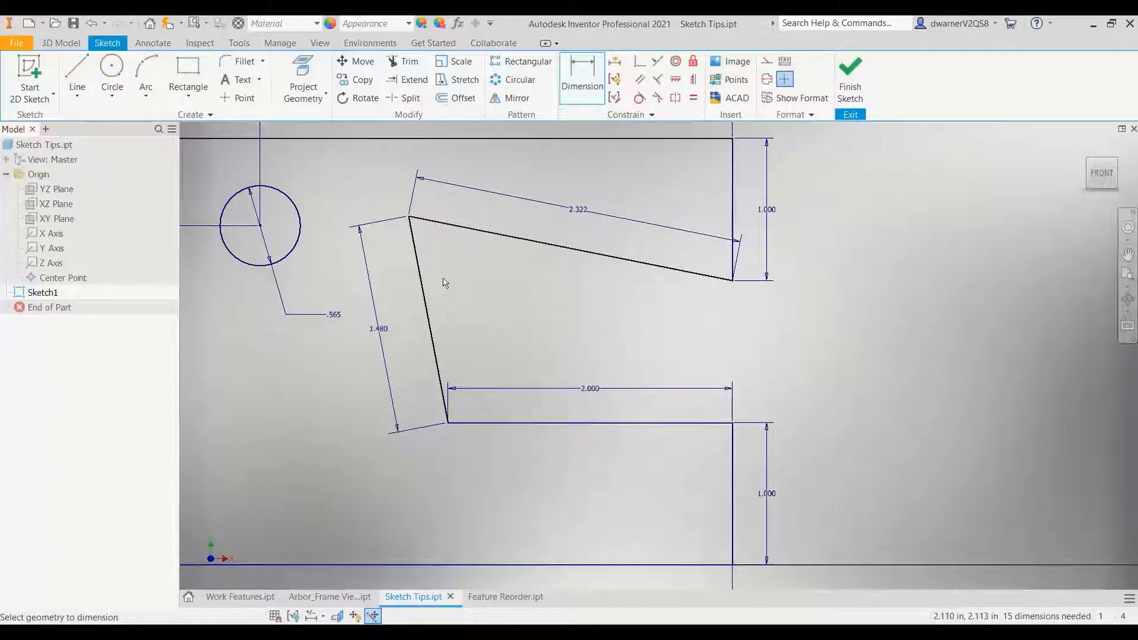
{"action": "left_click", "coordinate": [424, 284]}
{"action": "left_click", "coordinate": [491, 233]}
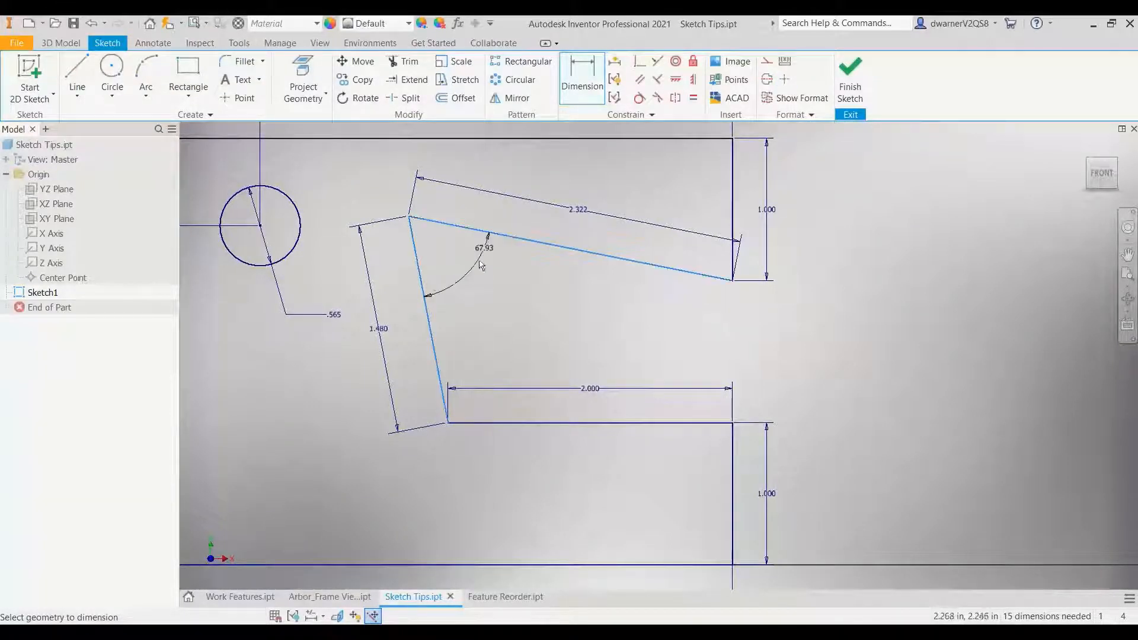
{"action": "left_click", "coordinate": [479, 284]}
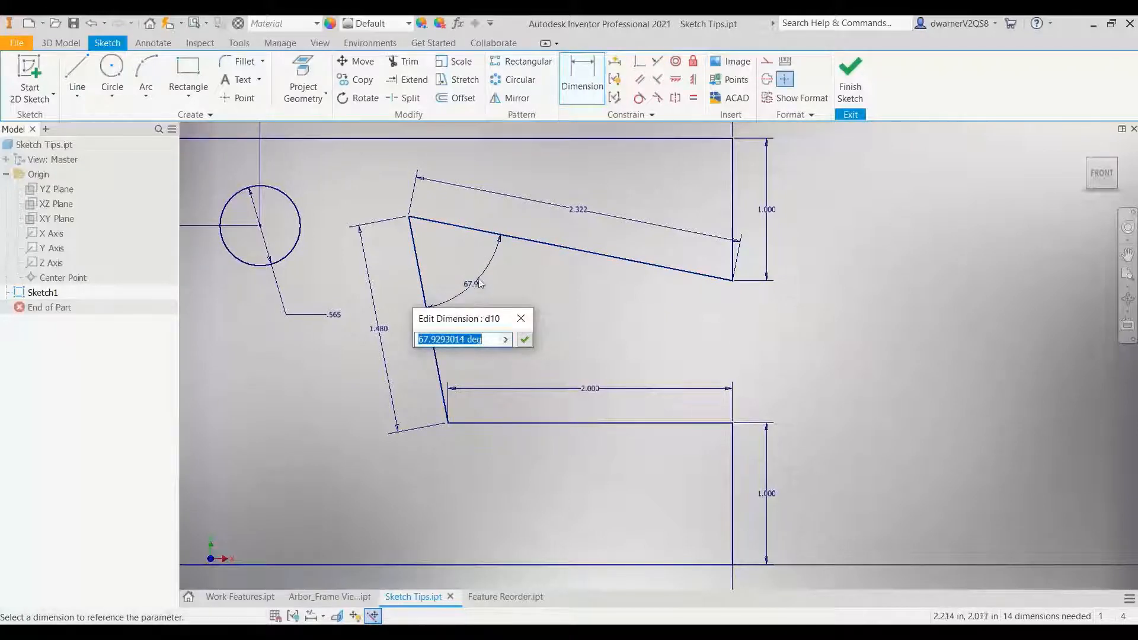
- Try setting the angle between the slanted notch edges to 60 degrees, and undo that change
{"action": "type", "text": "60"}
{"action": "key", "text": "Return"}
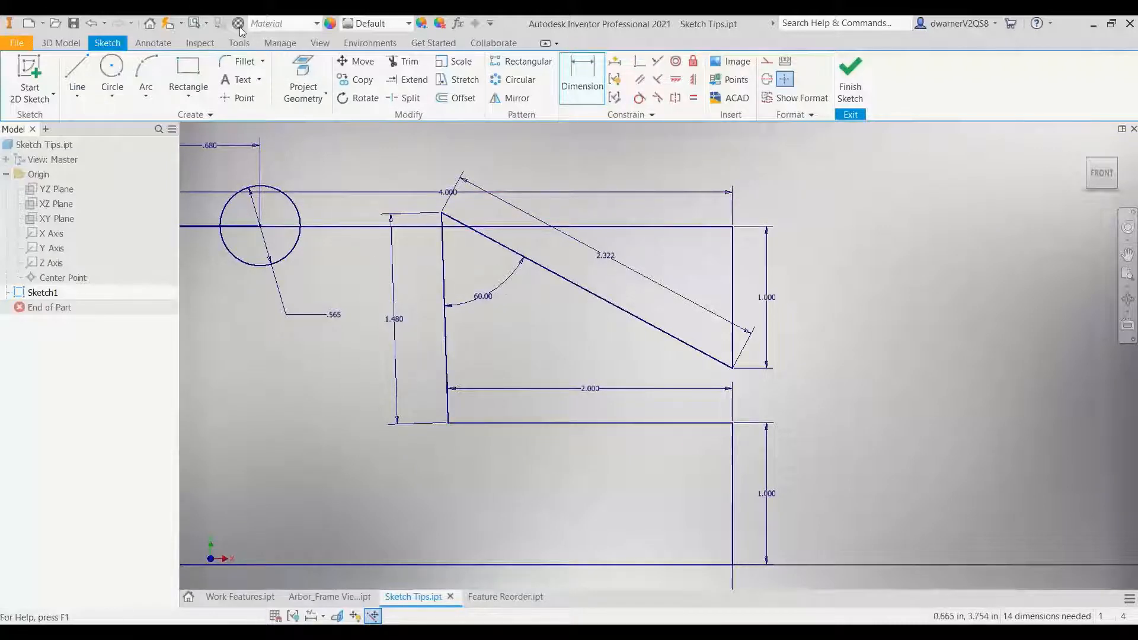
{"action": "left_click", "coordinate": [90, 23]}
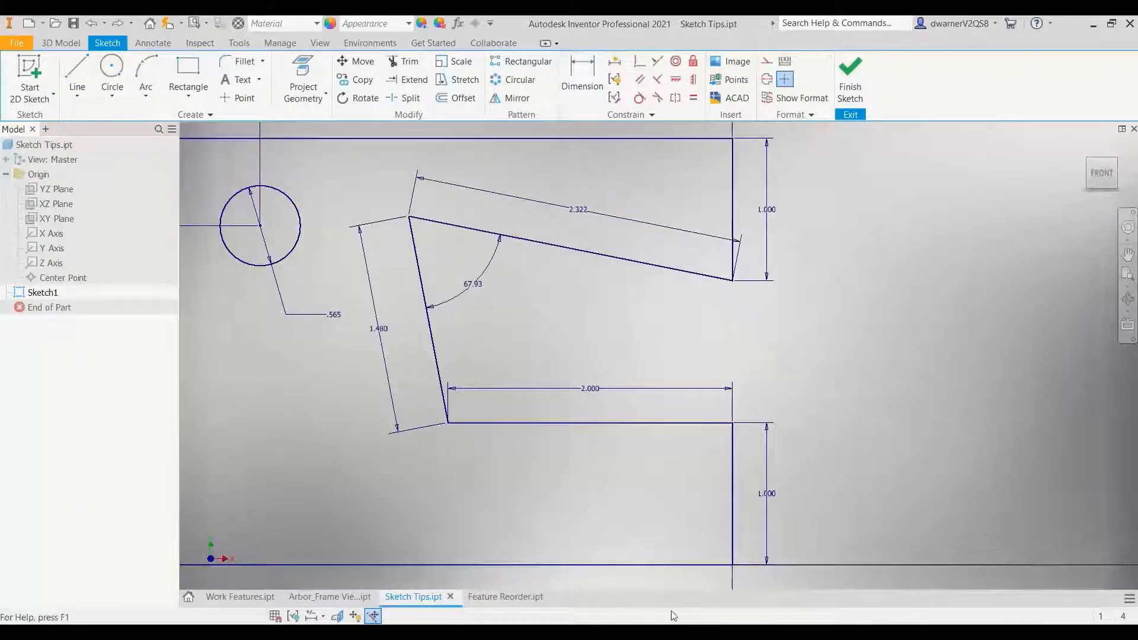